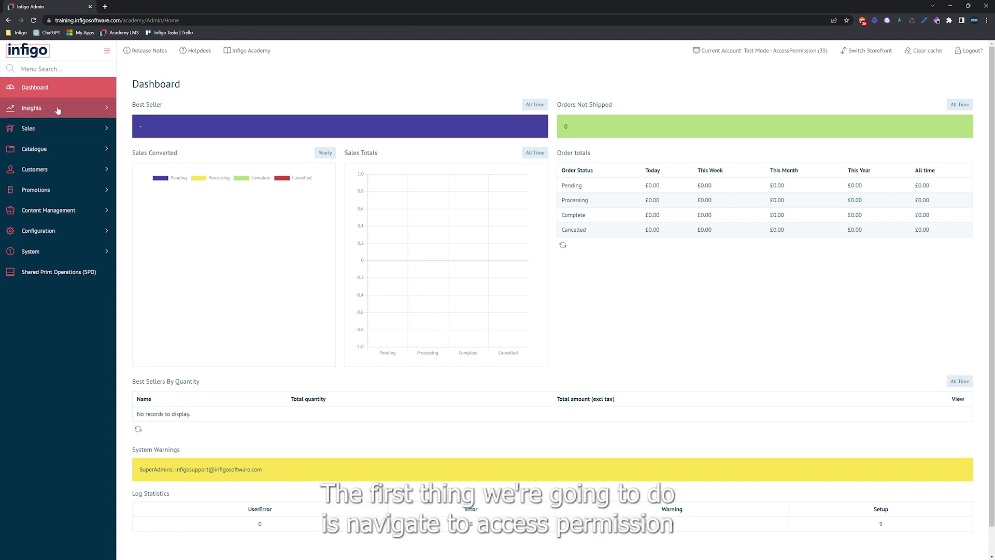
- Search the admin menu for "access" and open the Access Permission Settings
{"action": "left_click", "coordinate": [42, 68]}
{"action": "type", "text": "access"}
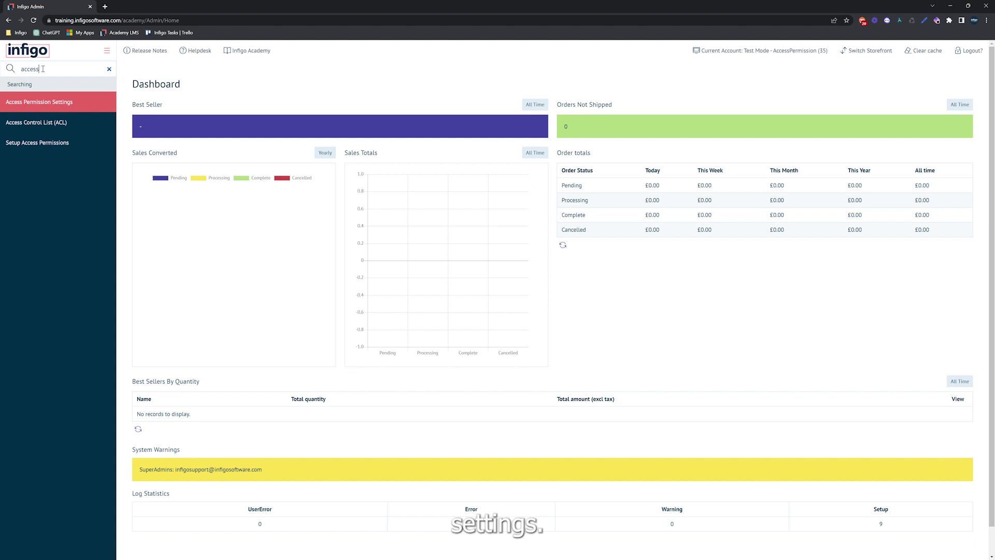
{"action": "left_click", "coordinate": [45, 102]}
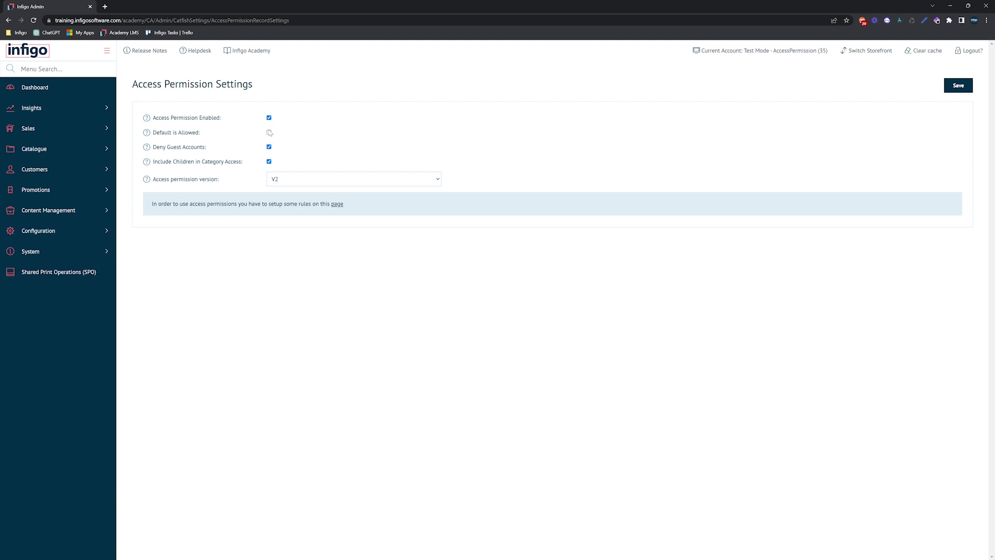
- Save the access permission settings with Default is Allowed switched off and the access permission version kept at V2
{"action": "left_click", "coordinate": [269, 133]}
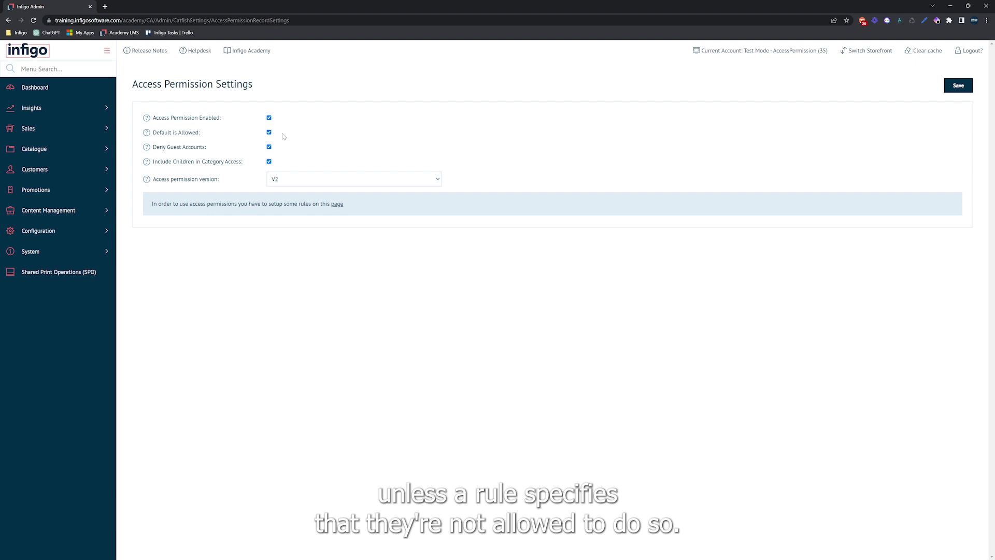
{"action": "left_click", "coordinate": [269, 132]}
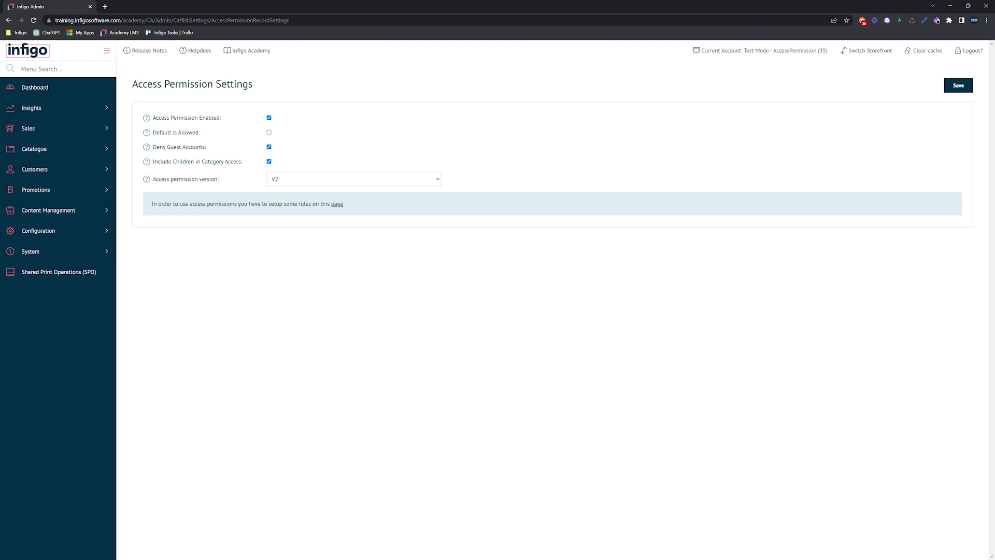
{"action": "left_click", "coordinate": [293, 180]}
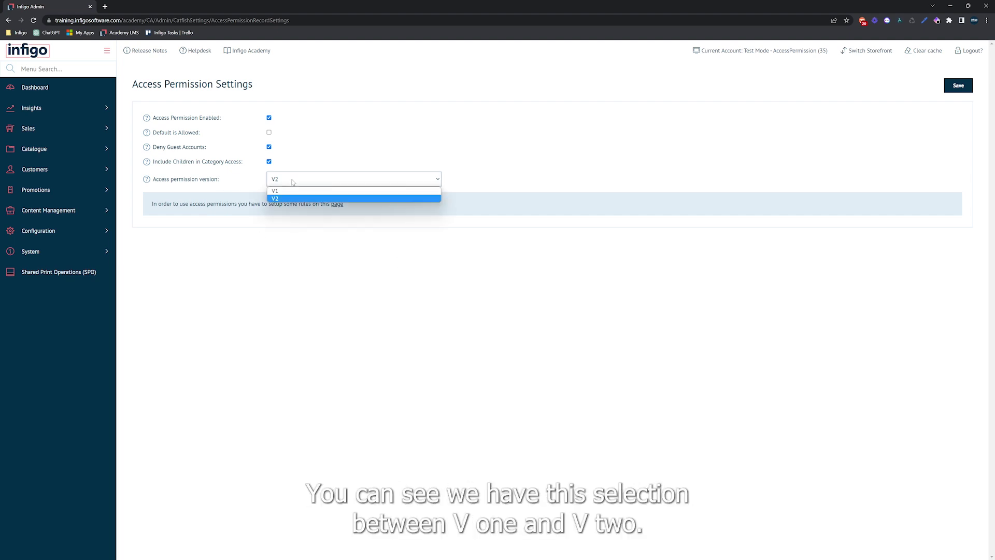
{"action": "left_click", "coordinate": [293, 182]}
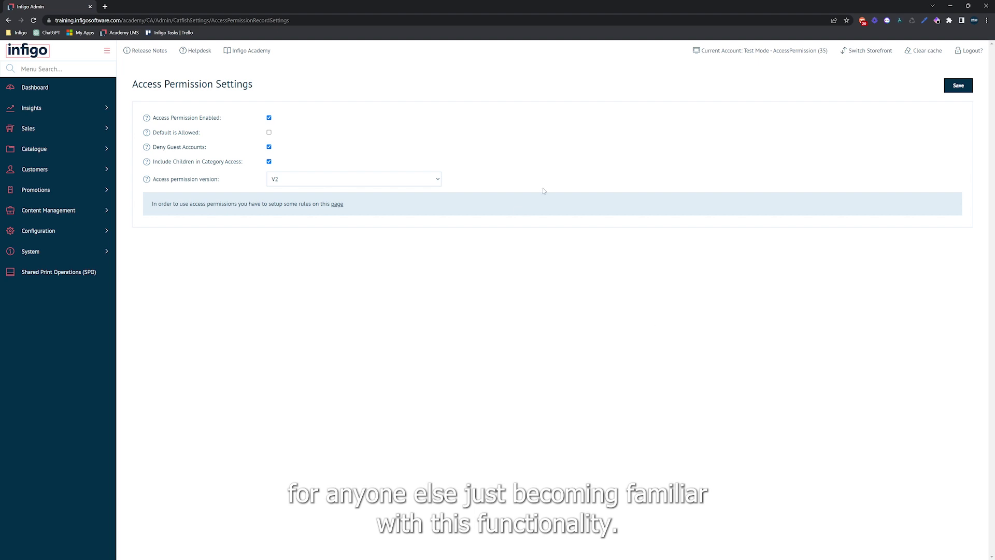
{"action": "left_click", "coordinate": [959, 87]}
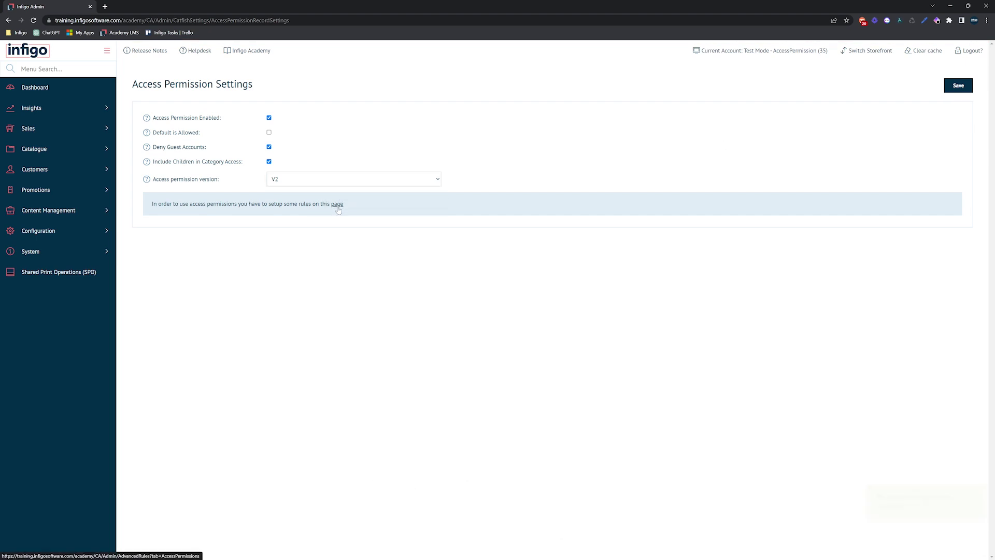
- Search the admin menu for "access" and open Setup Access Permissions
{"action": "left_click", "coordinate": [34, 68]}
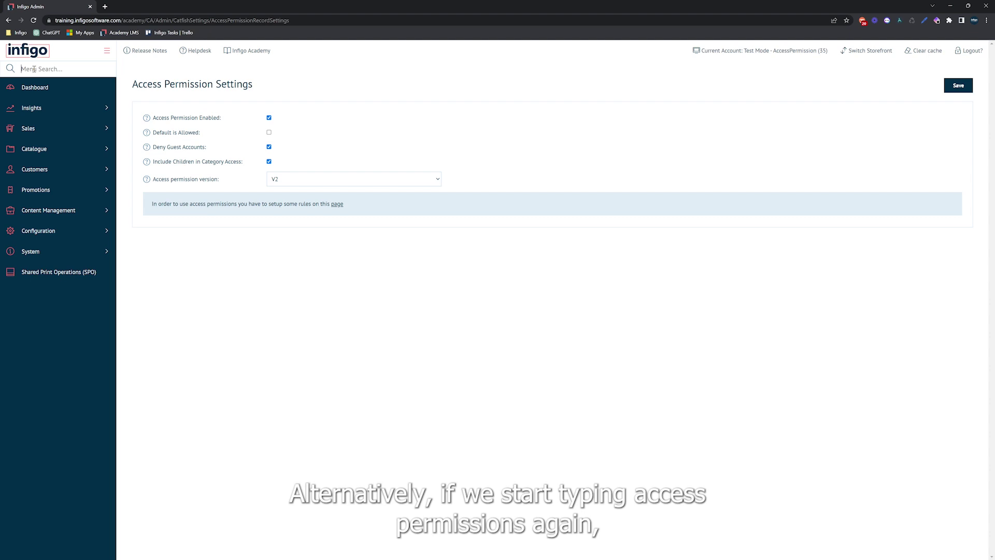
{"action": "type", "text": "access"}
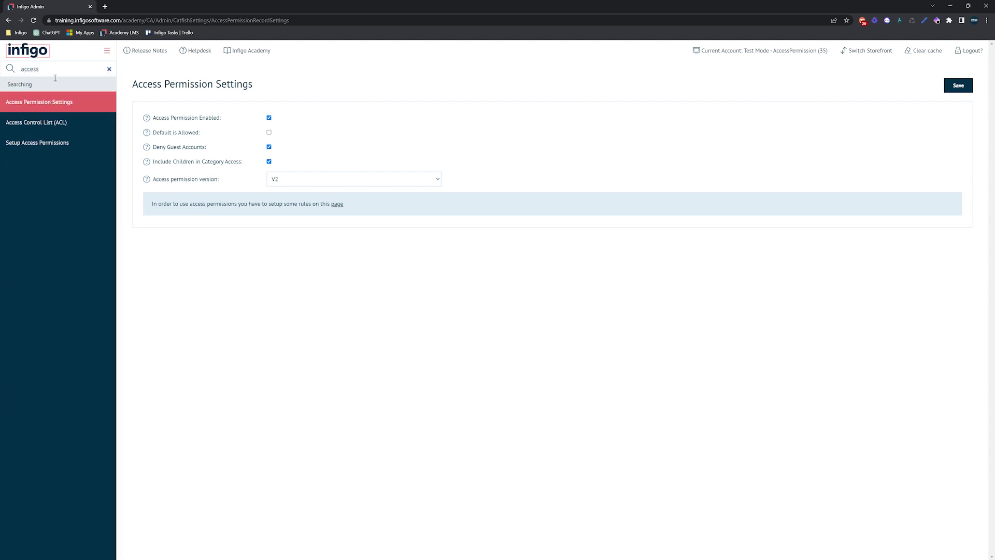
{"action": "left_click", "coordinate": [41, 148]}
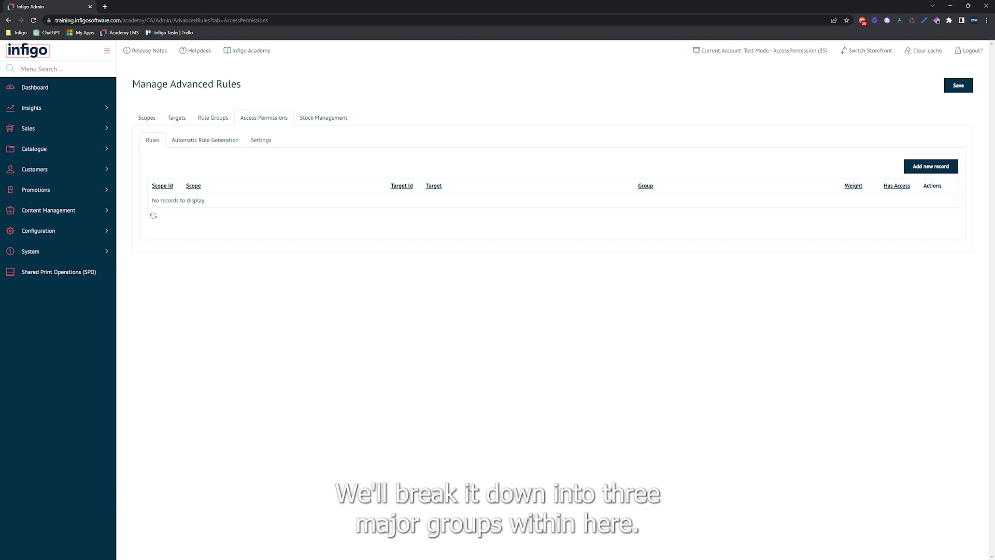
- Look through the Scopes, Targets and Access Permissions sections of the advanced rules
{"action": "left_click", "coordinate": [140, 116]}
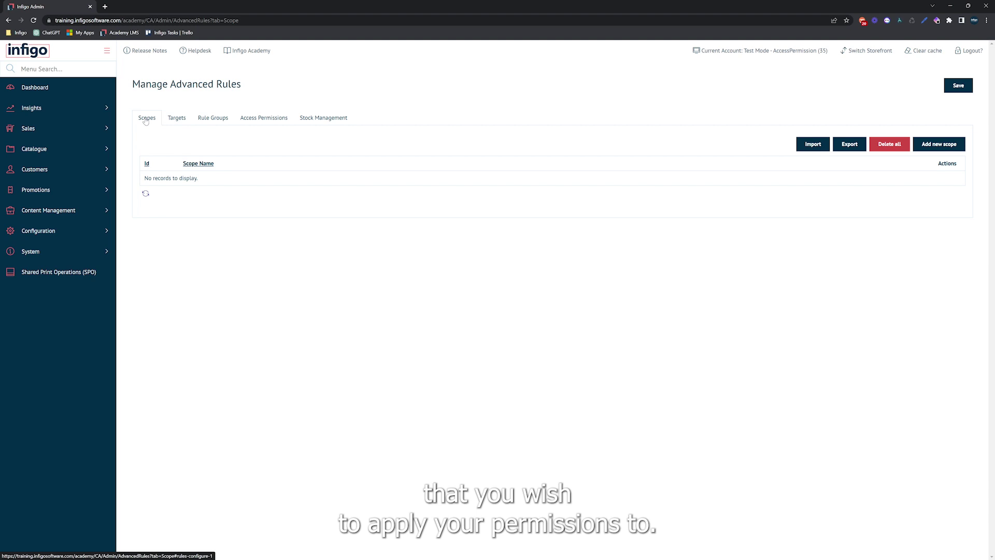
{"action": "left_click", "coordinate": [177, 118]}
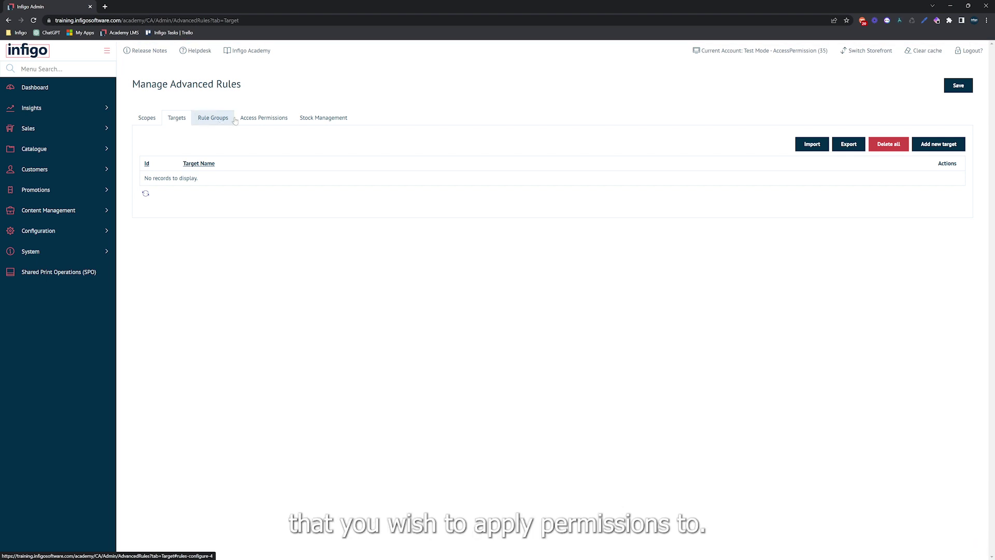
{"action": "left_click", "coordinate": [254, 120]}
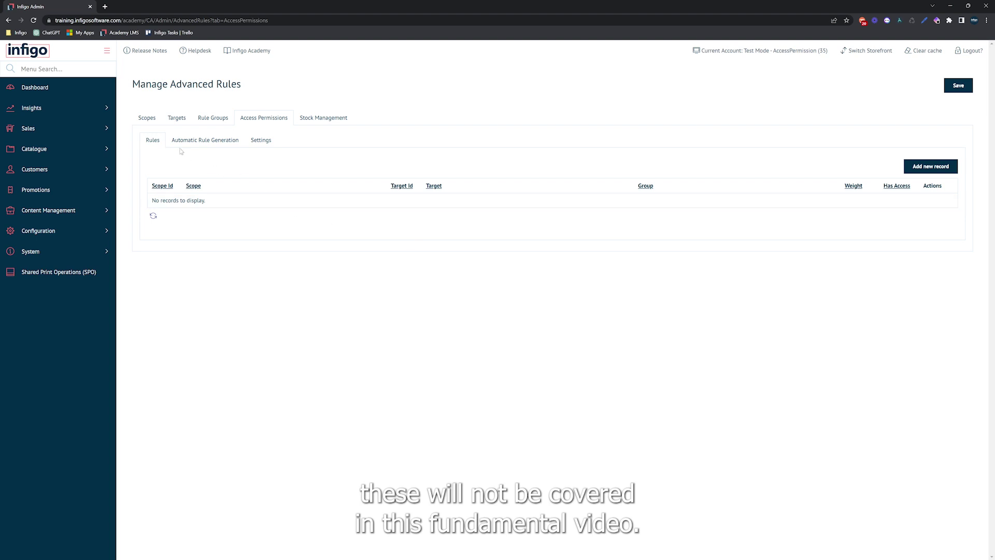
- Return to the Scopes section and start creating a new scope
{"action": "left_click", "coordinate": [155, 121]}
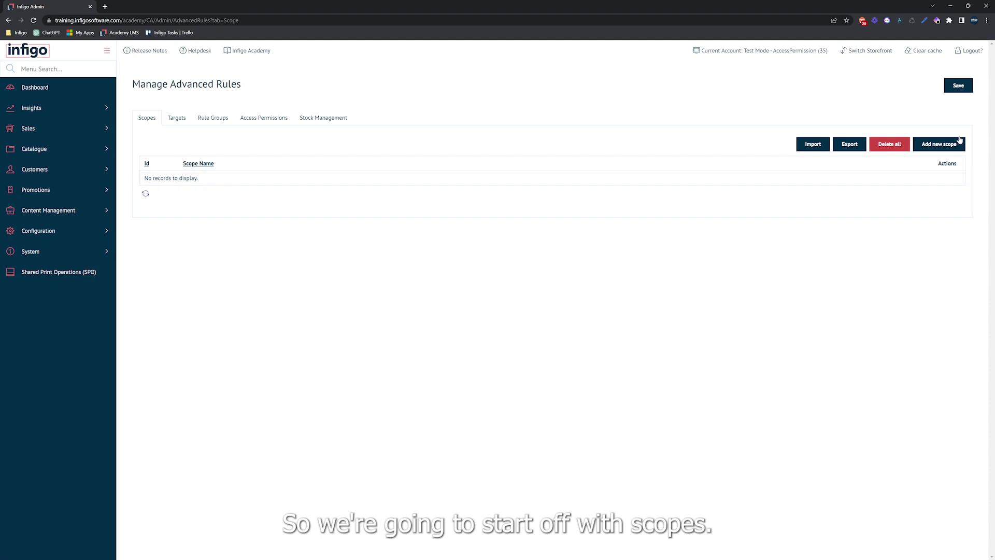
{"action": "left_click", "coordinate": [937, 146]}
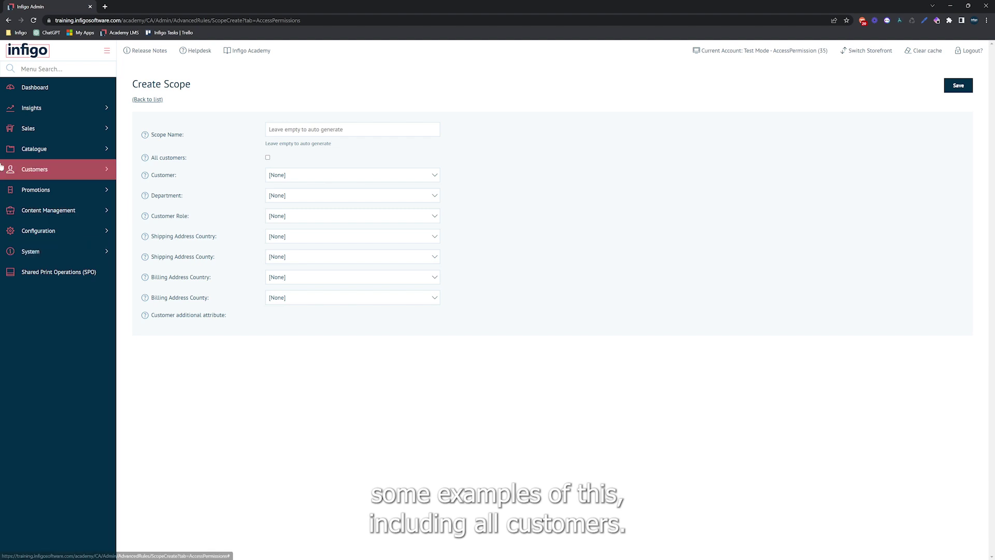
- Examine the All customers, Customer and Department options available for the new scope
{"action": "left_click", "coordinate": [268, 158]}
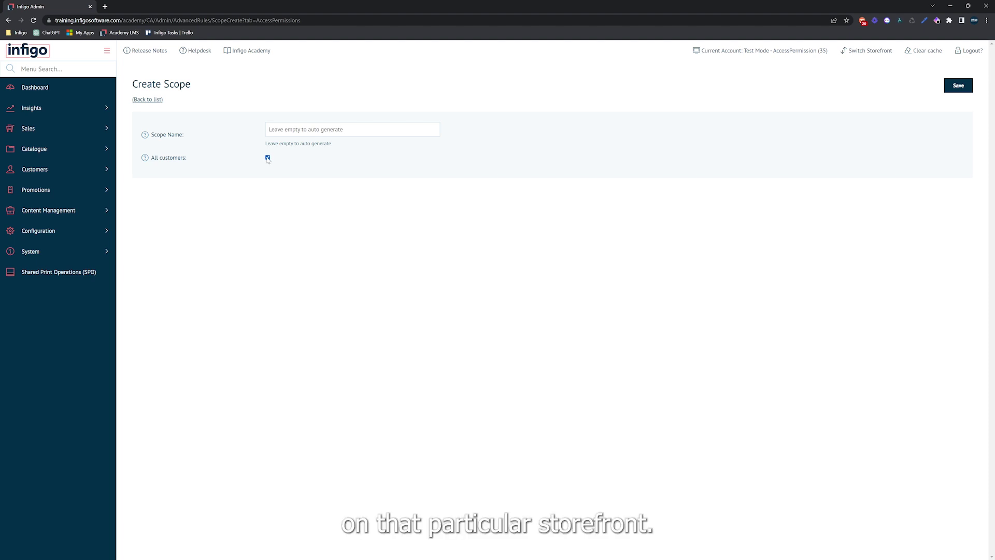
{"action": "left_click", "coordinate": [268, 158]}
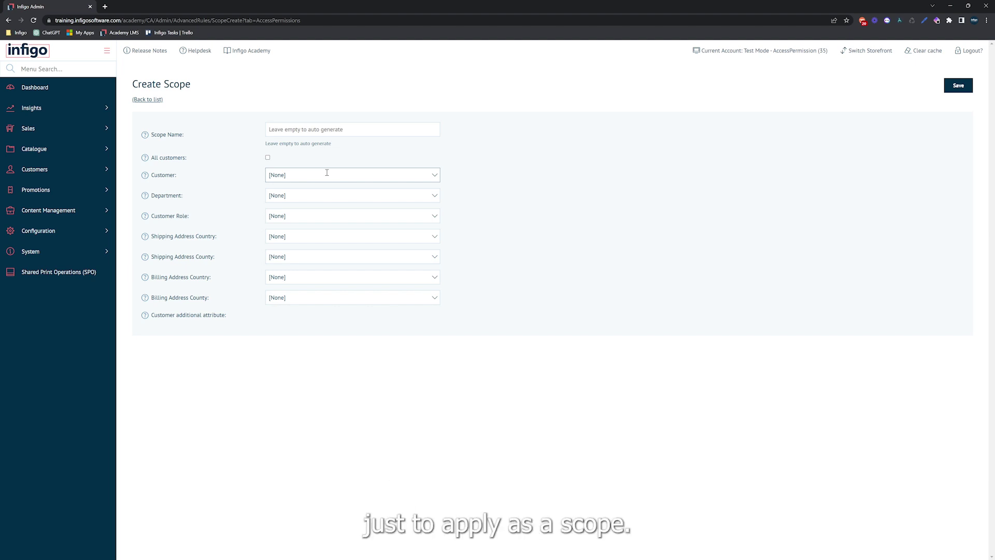
{"action": "left_click", "coordinate": [435, 174]}
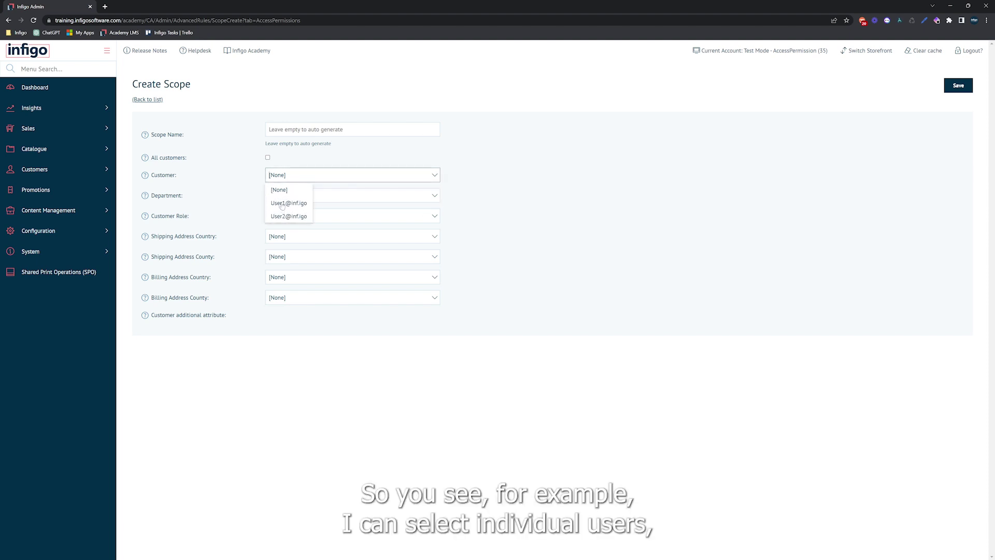
{"action": "left_click", "coordinate": [505, 212]}
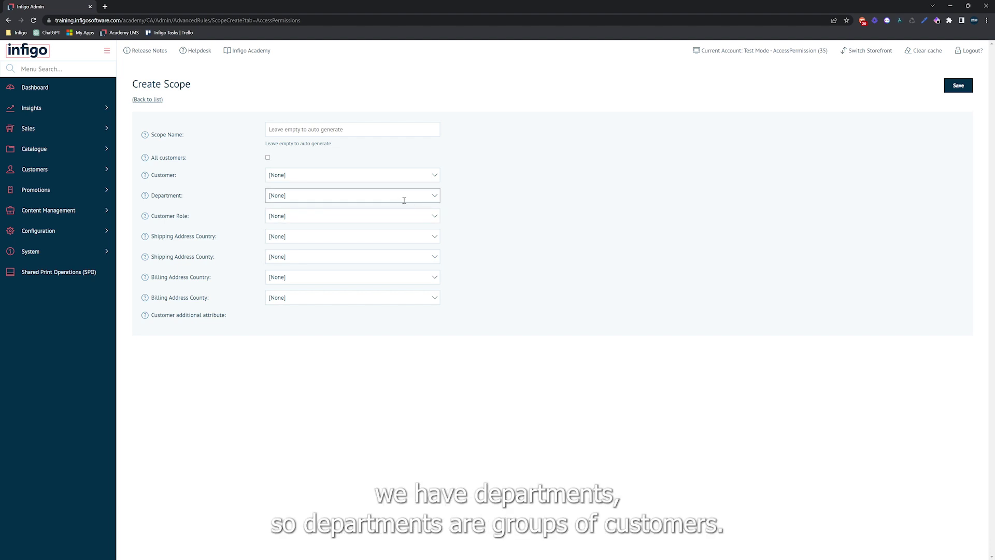
{"action": "left_click", "coordinate": [436, 197]}
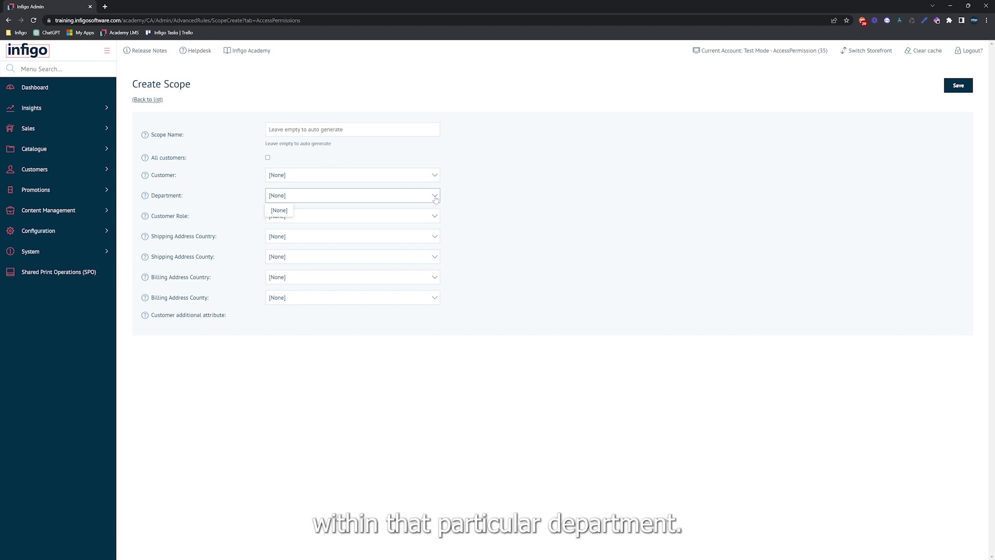
{"action": "left_click", "coordinate": [435, 199]}
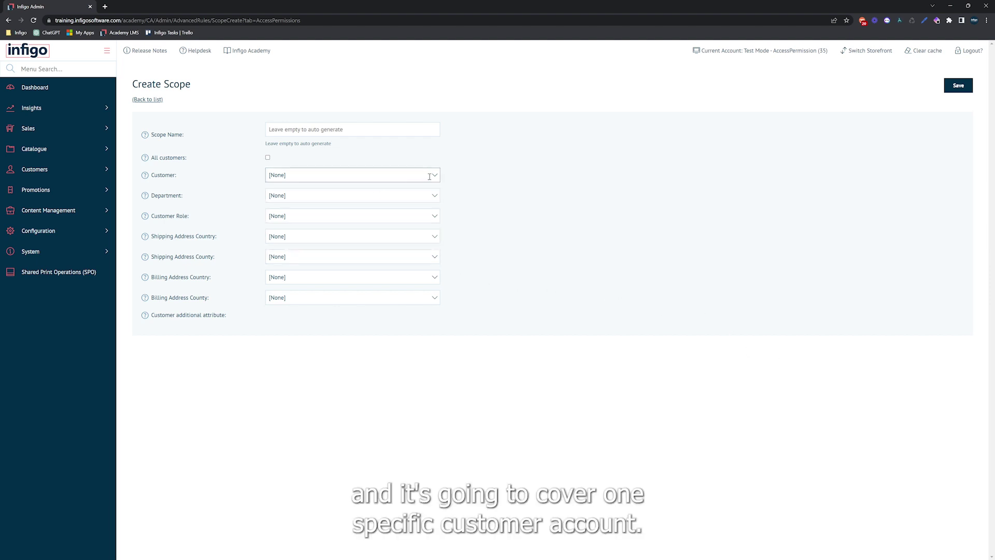
- Set the scope's customer to the first user account and save it with an auto-generated name
{"action": "left_click", "coordinate": [395, 177]}
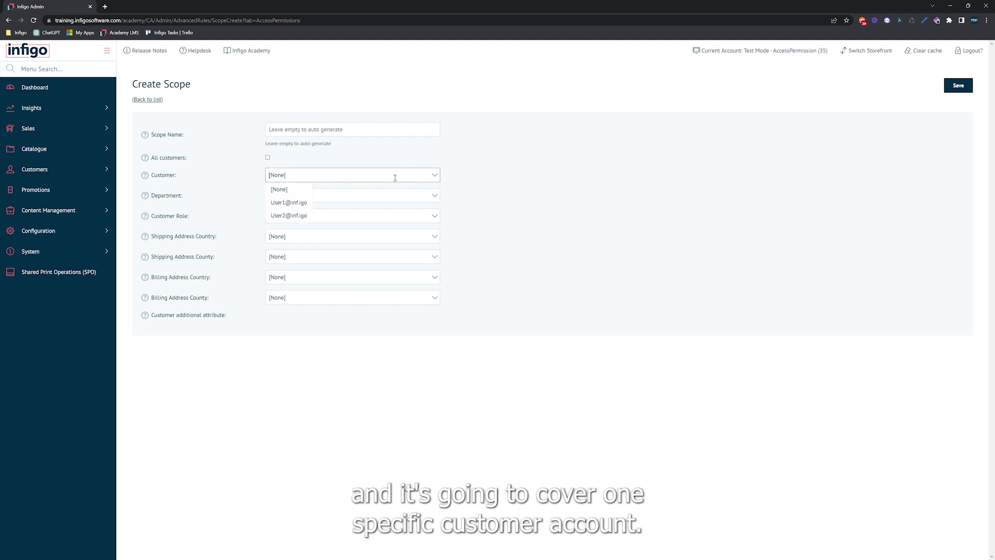
{"action": "left_click", "coordinate": [288, 206]}
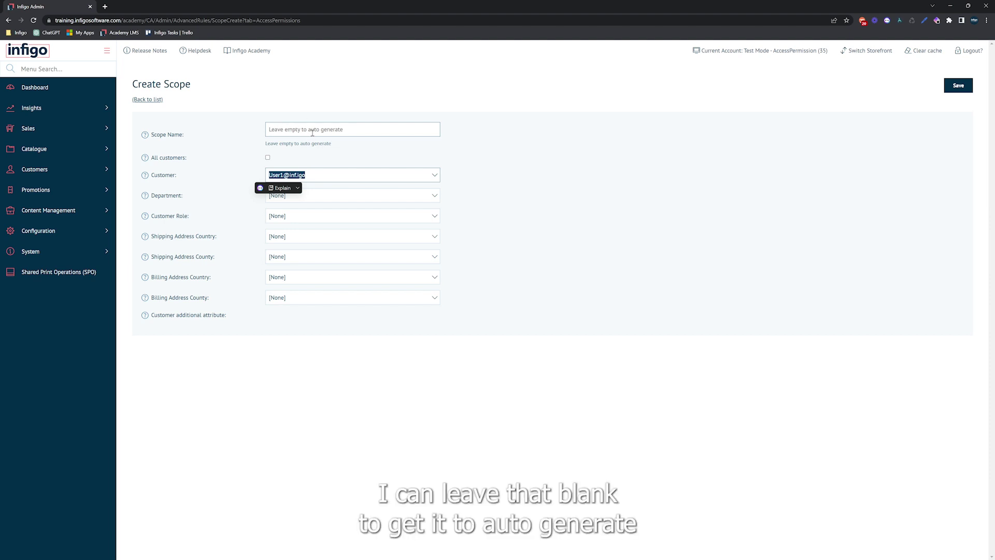
{"action": "left_click", "coordinate": [957, 87]}
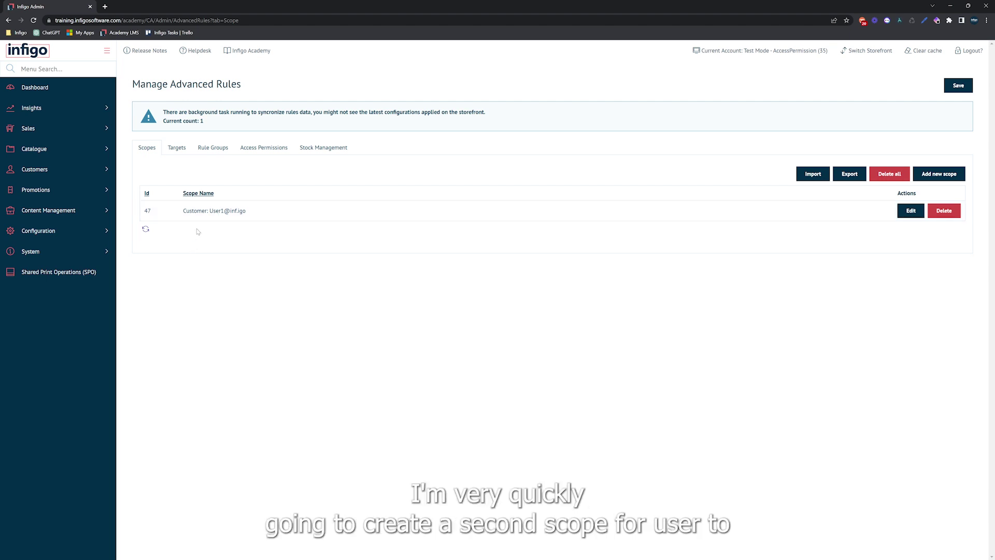
- Create a second scope for the second user account with an auto-generated name, and save the advanced rules
{"action": "left_click", "coordinate": [933, 176]}
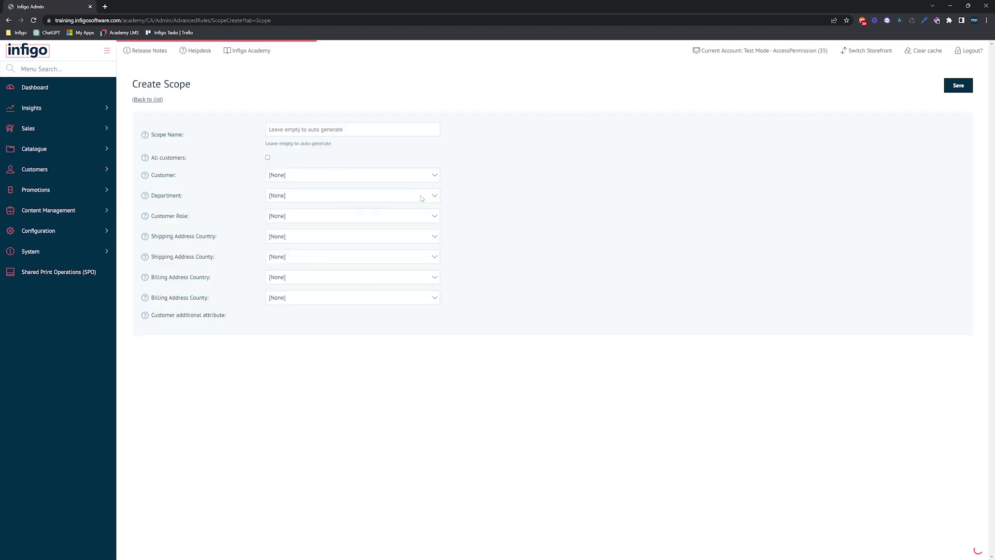
{"action": "left_click", "coordinate": [436, 177]}
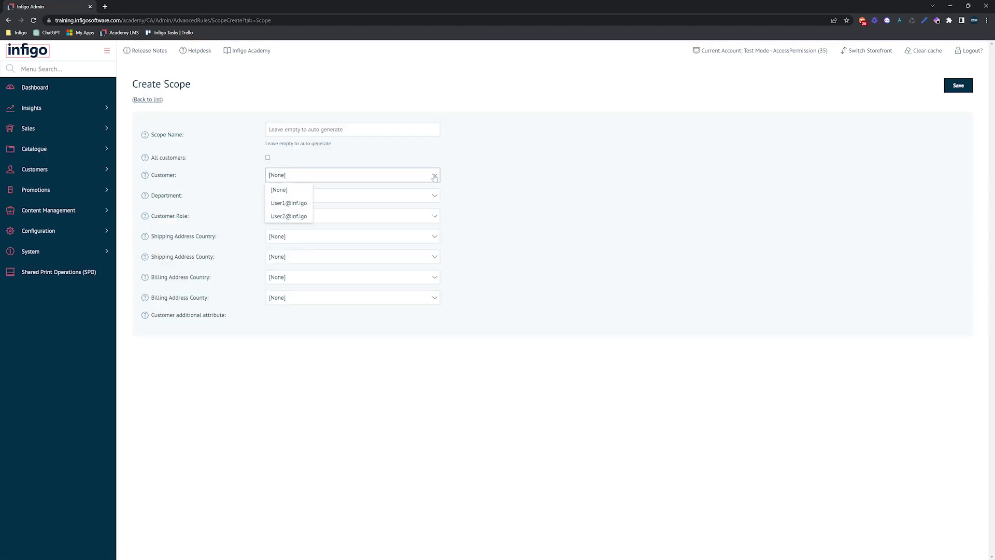
{"action": "left_click", "coordinate": [298, 216]}
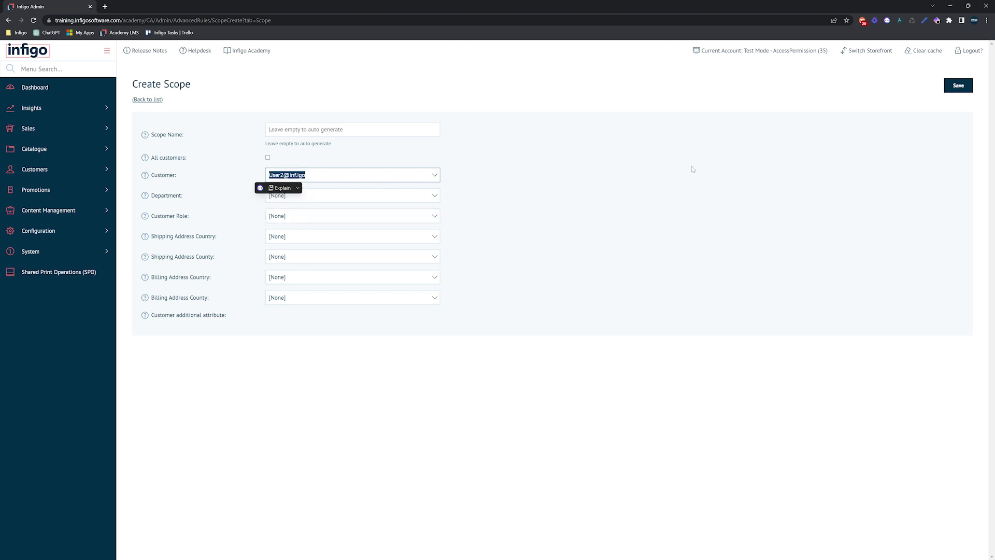
{"action": "left_click", "coordinate": [957, 88]}
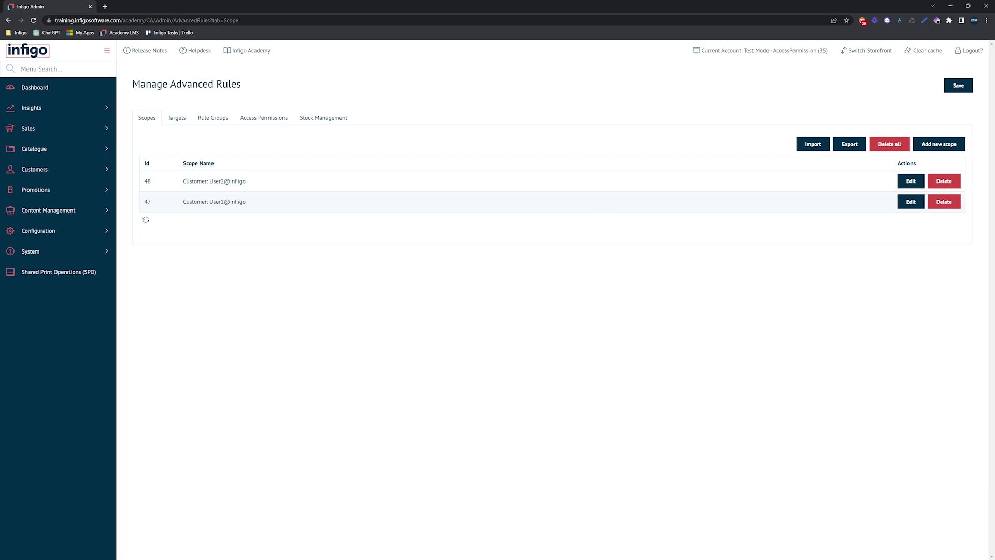
{"action": "left_click", "coordinate": [953, 88]}
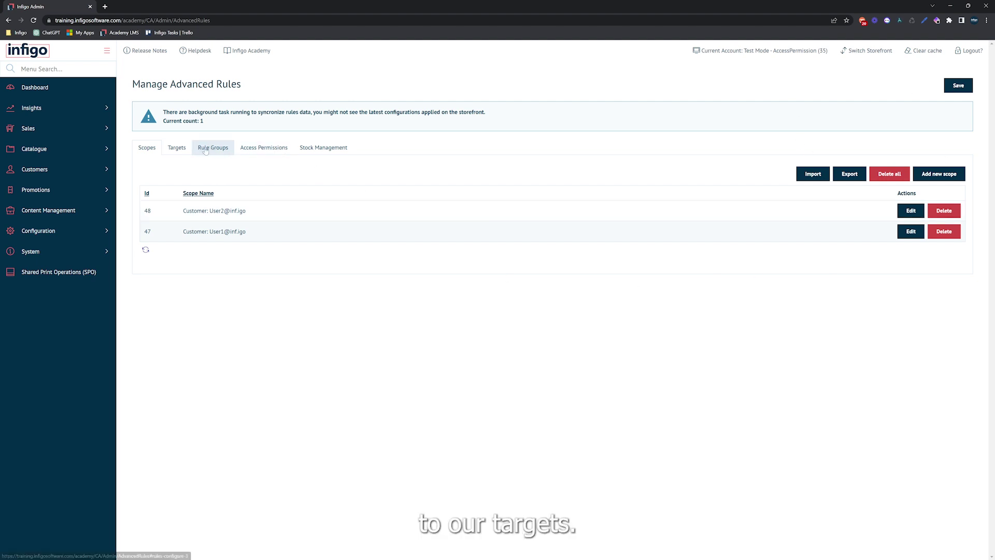
- Create a target of type Product for Product 1 with an auto-generated name and save it
{"action": "left_click", "coordinate": [179, 148]}
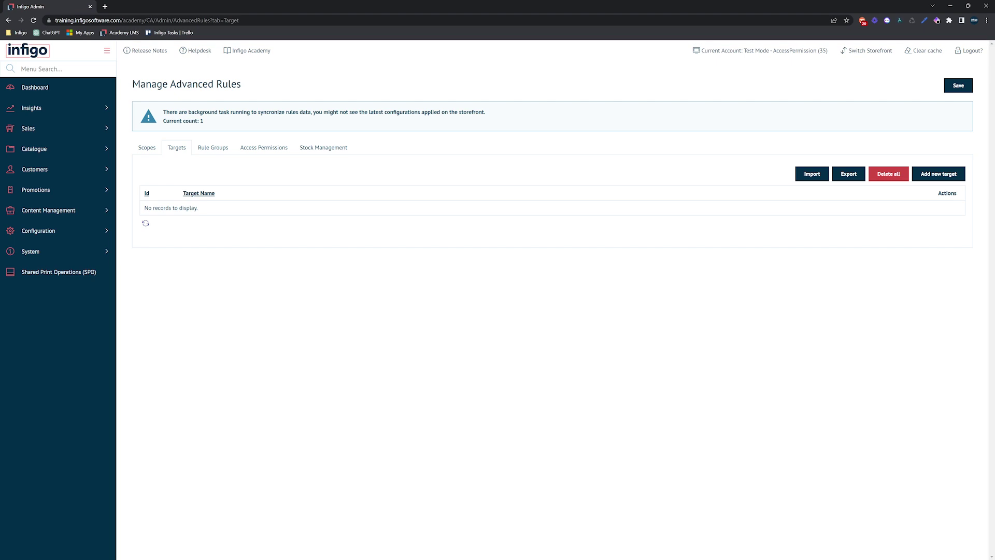
{"action": "left_click", "coordinate": [929, 176]}
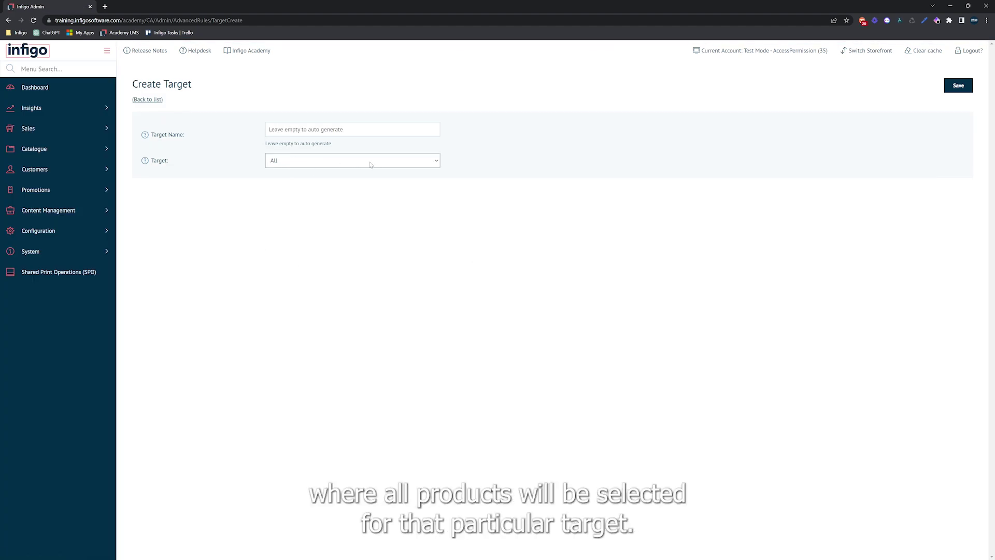
{"action": "left_click", "coordinate": [436, 164]}
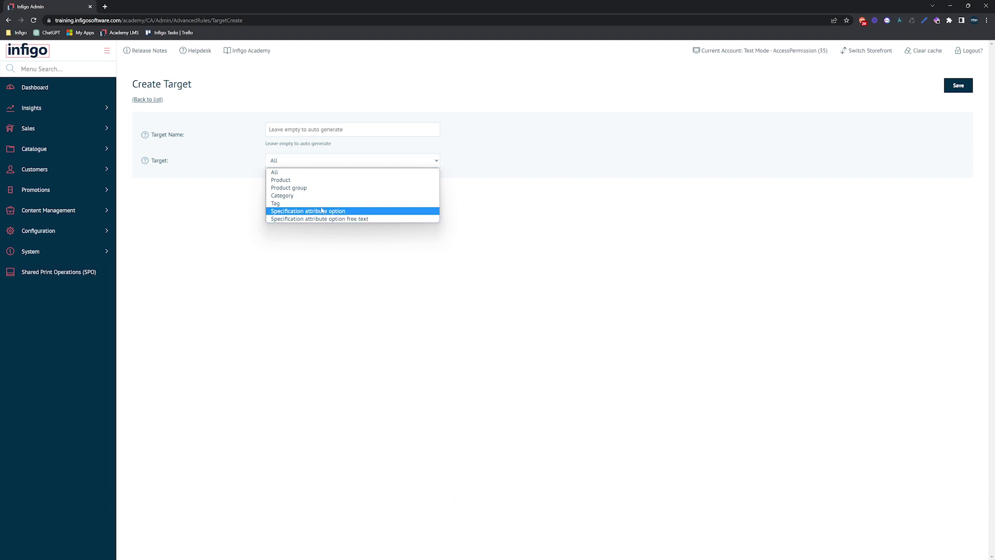
{"action": "left_click", "coordinate": [301, 180]}
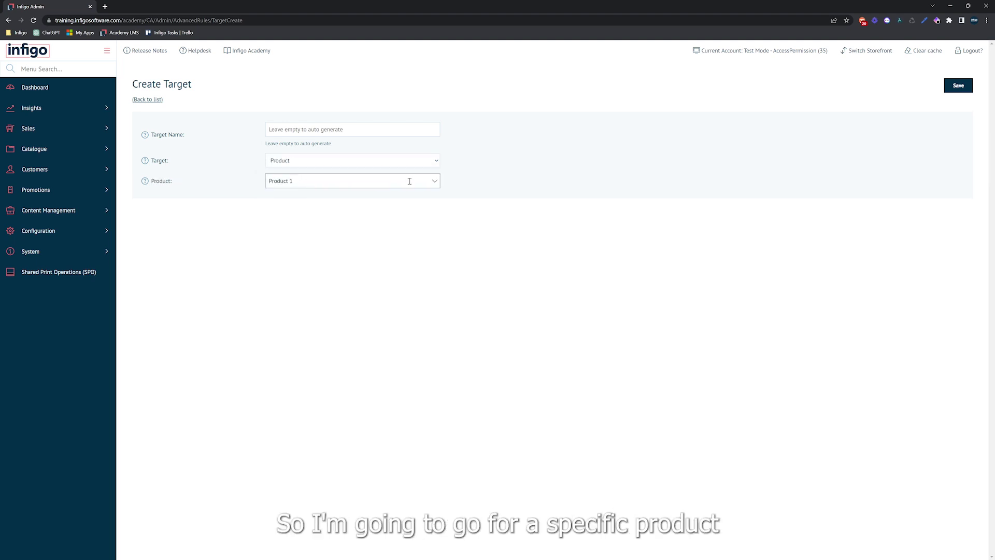
{"action": "left_click", "coordinate": [435, 181]}
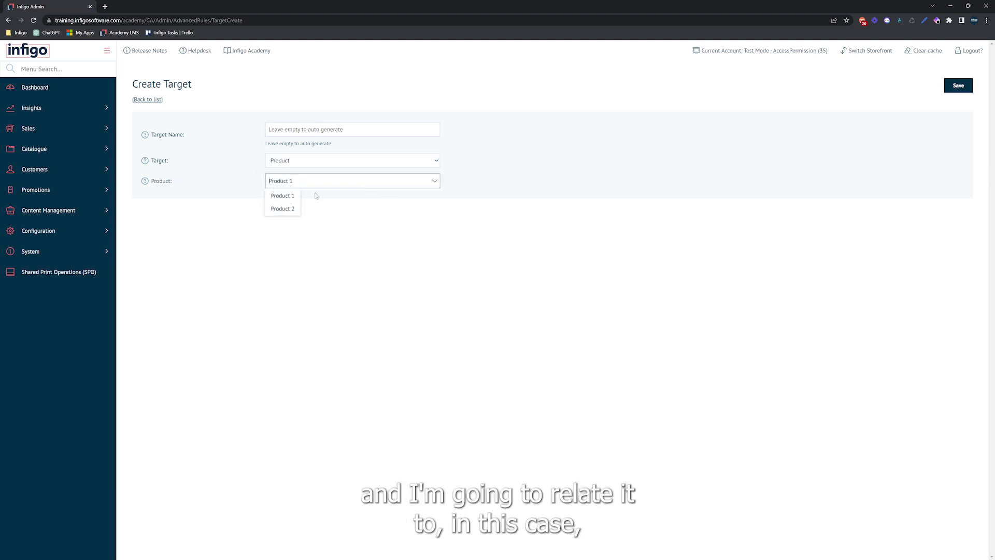
{"action": "left_click", "coordinate": [285, 197]}
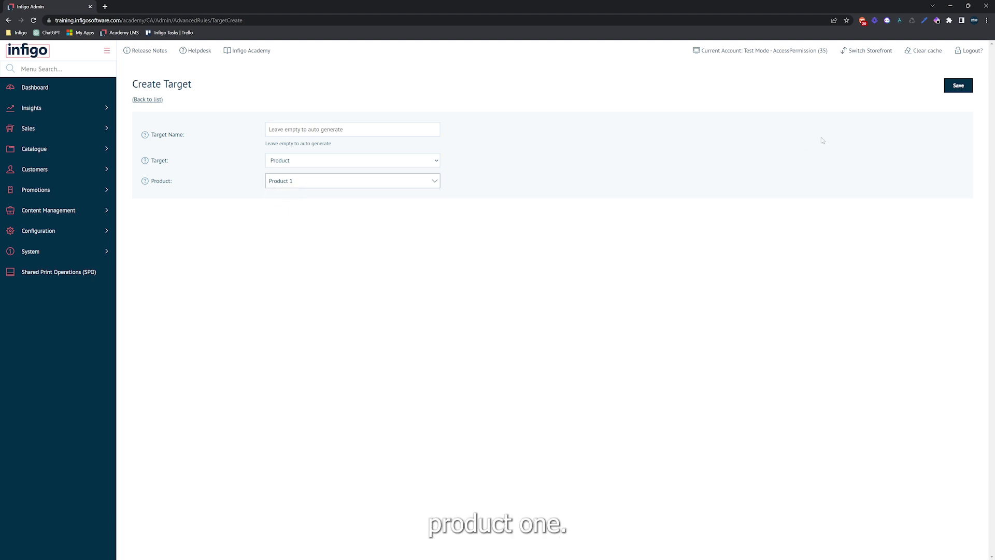
{"action": "left_click", "coordinate": [950, 91]}
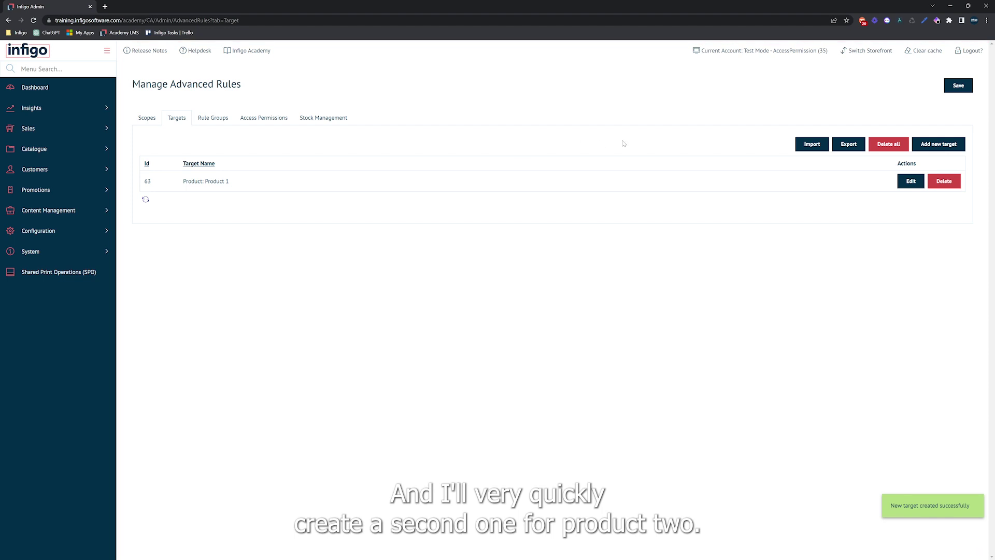
- Create a second target of type Product for Product 2, leaving the name to auto-generate, and save it
{"action": "left_click", "coordinate": [936, 147]}
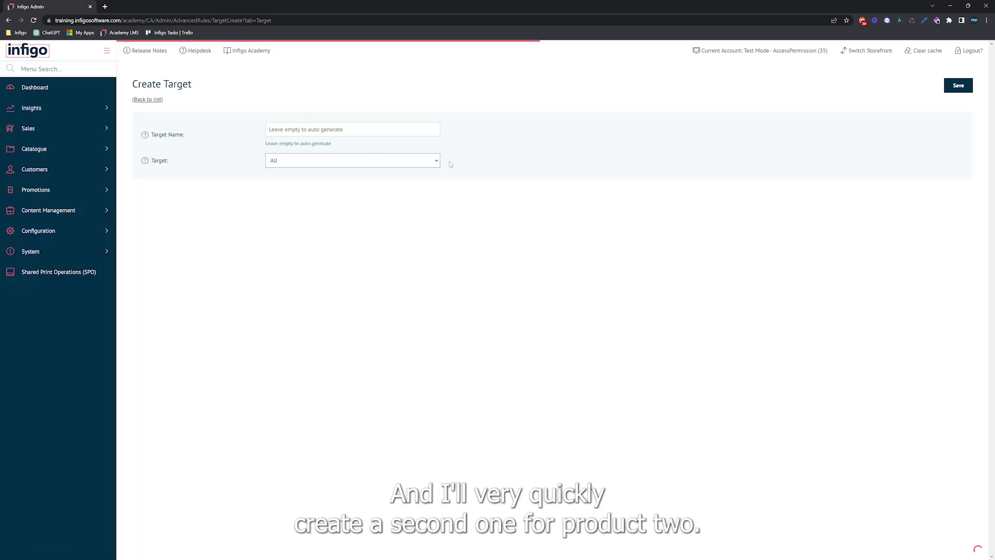
{"action": "left_click", "coordinate": [437, 161]}
{"action": "left_click", "coordinate": [335, 180]}
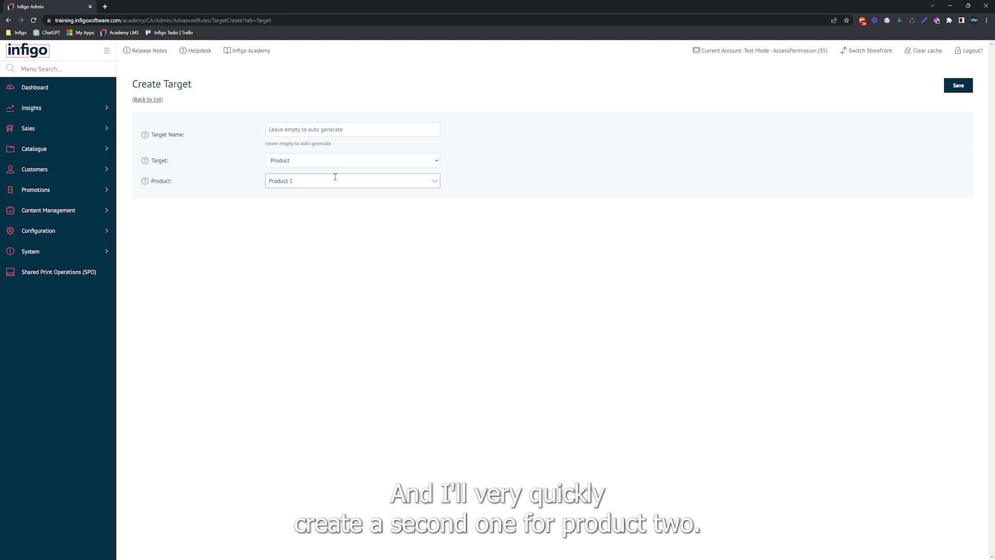
{"action": "left_click", "coordinate": [423, 180]}
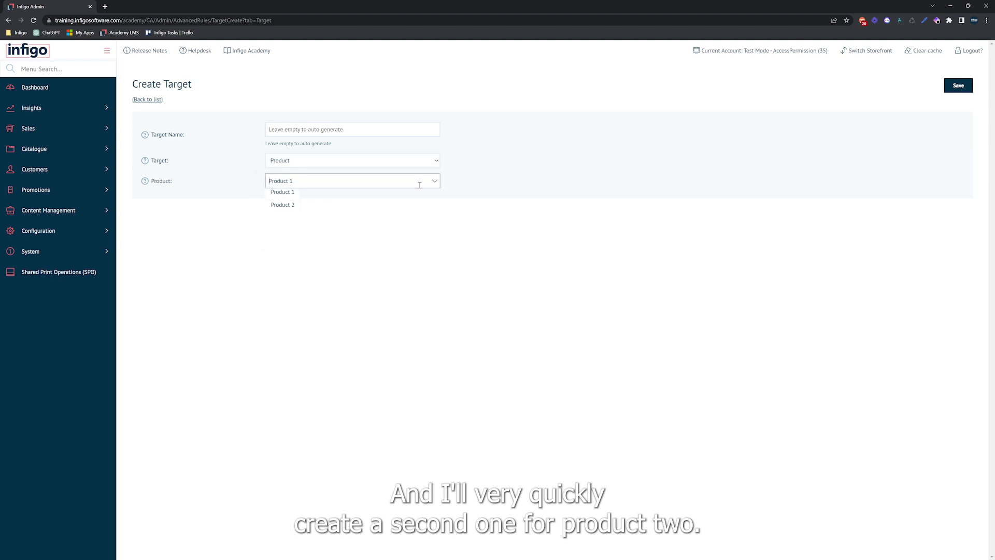
{"action": "left_click", "coordinate": [287, 209]}
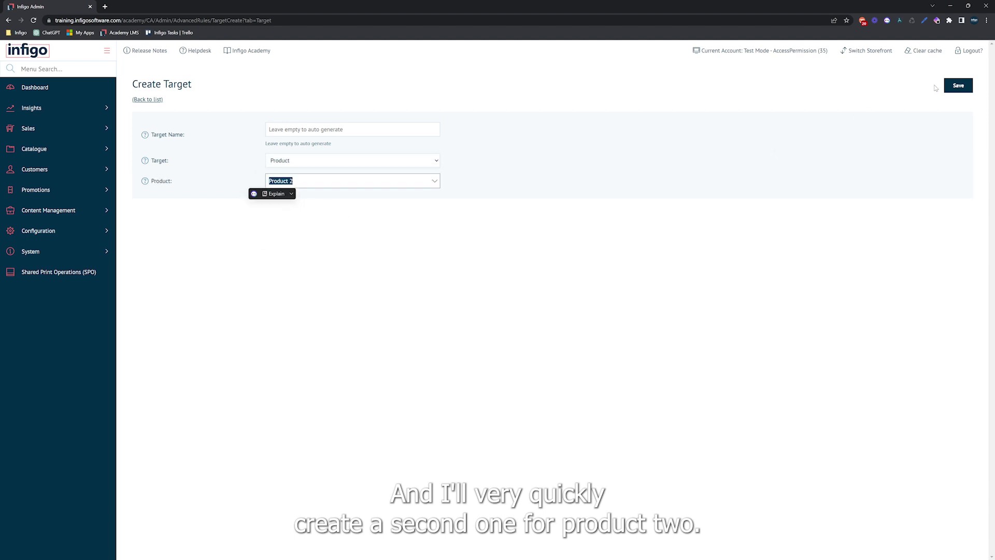
{"action": "left_click", "coordinate": [954, 86]}
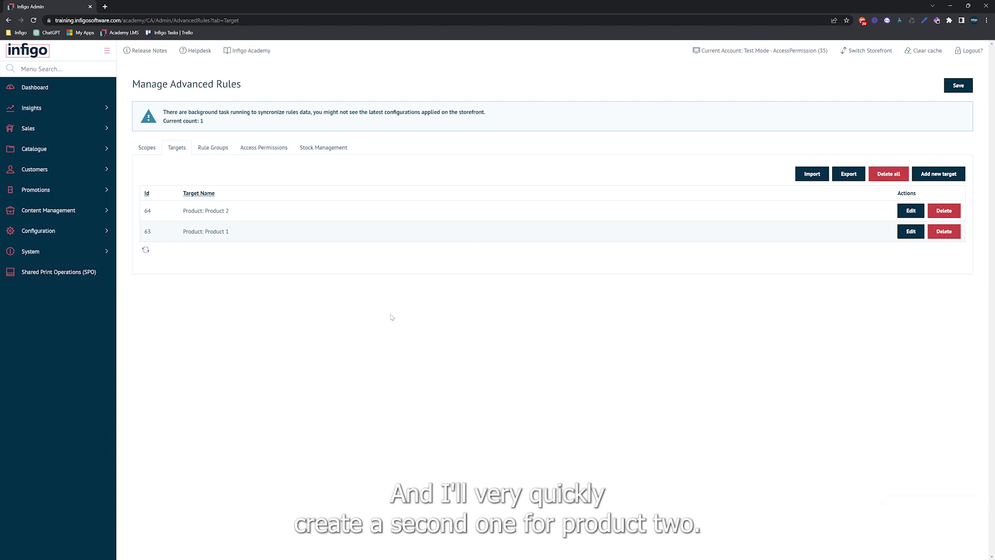
- Add an access permission rule giving the first user's scope access to Product 1, ungrouped and with weight 0
{"action": "left_click", "coordinate": [264, 149]}
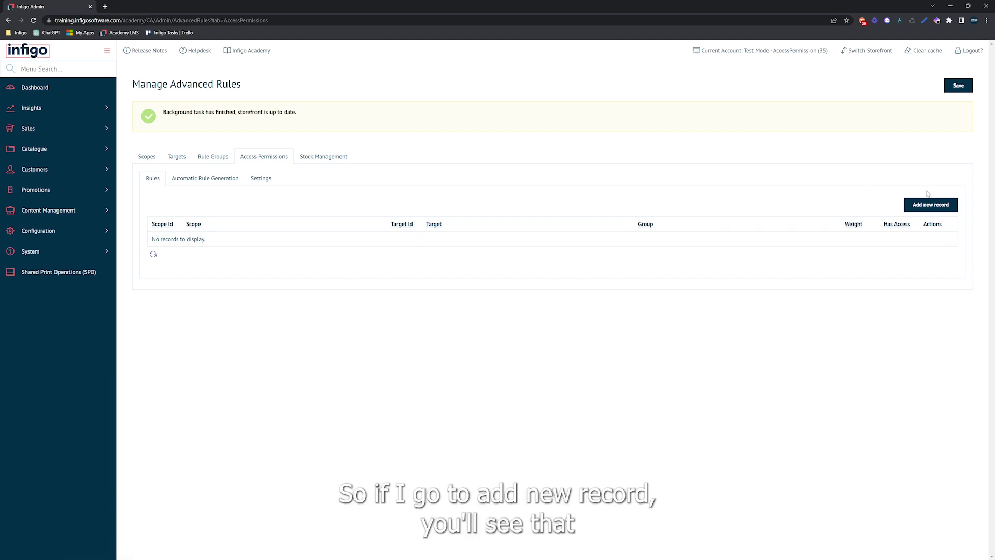
{"action": "left_click", "coordinate": [931, 206]}
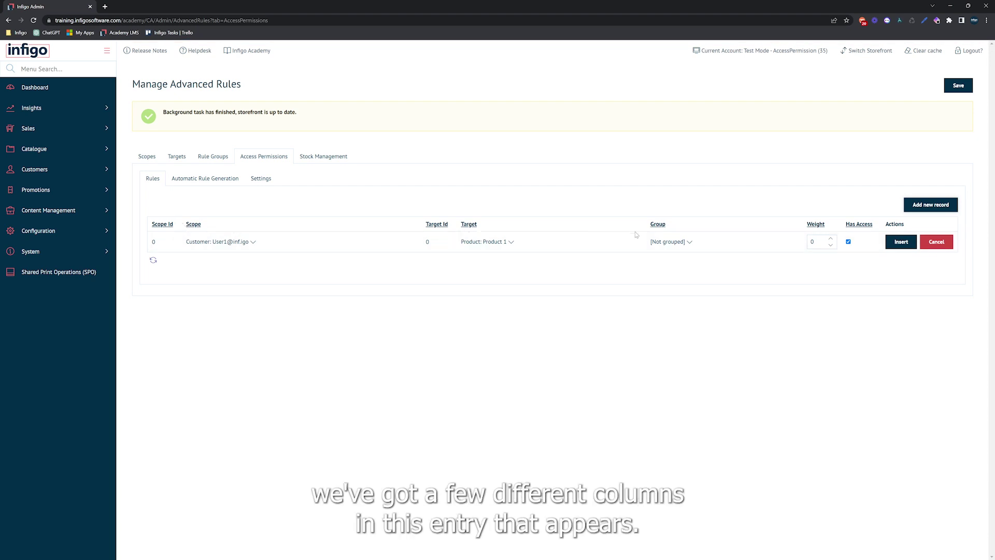
{"action": "left_click", "coordinate": [252, 242]}
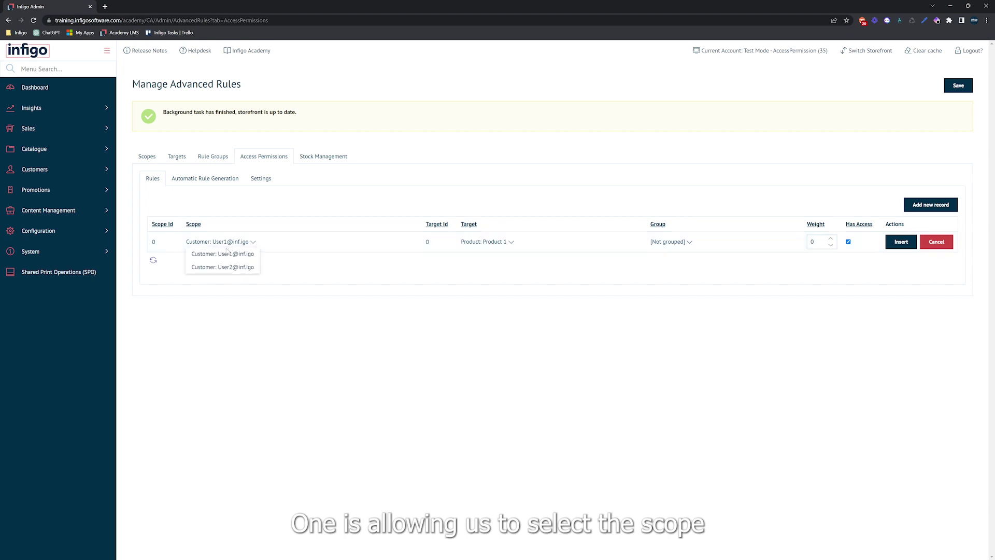
{"action": "left_click", "coordinate": [225, 257]}
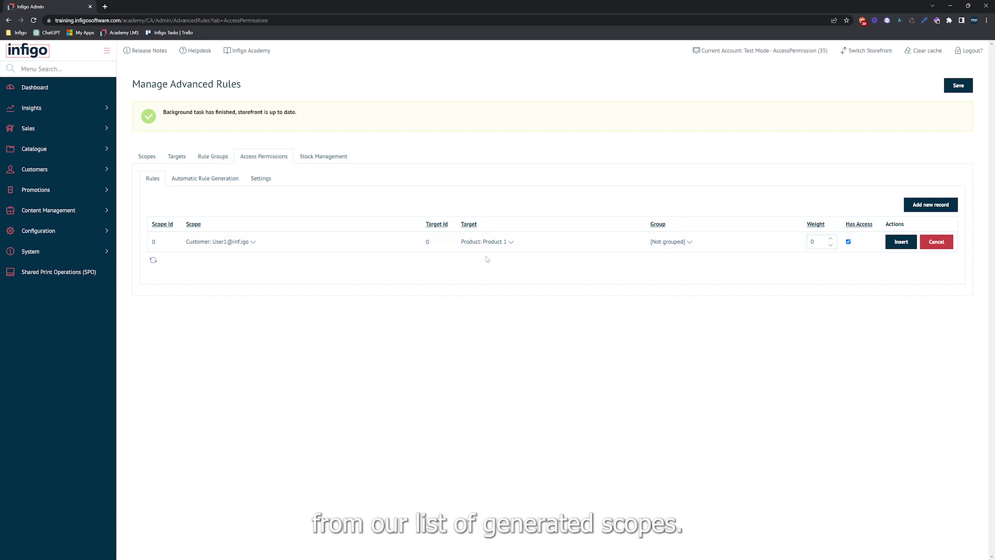
{"action": "left_click", "coordinate": [511, 243]}
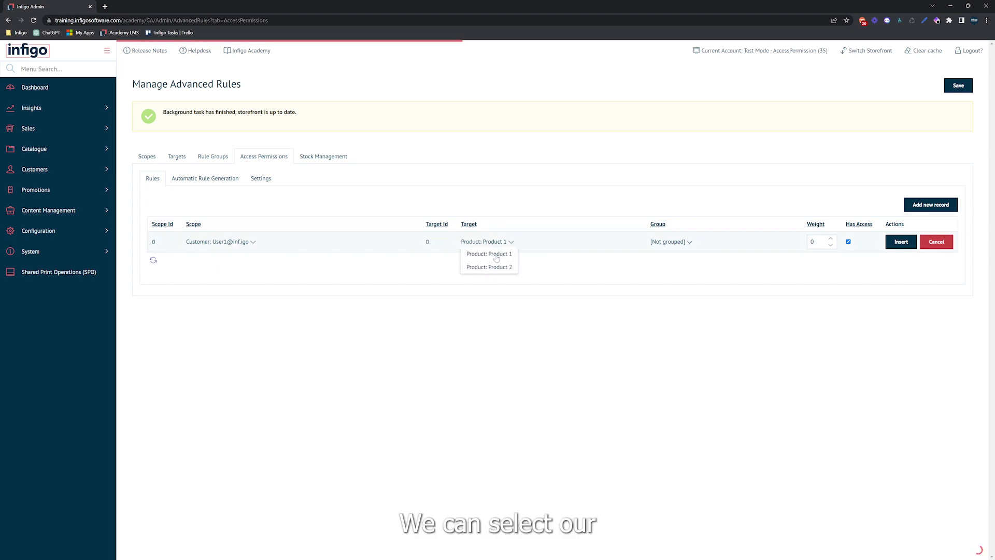
{"action": "left_click", "coordinate": [495, 260]}
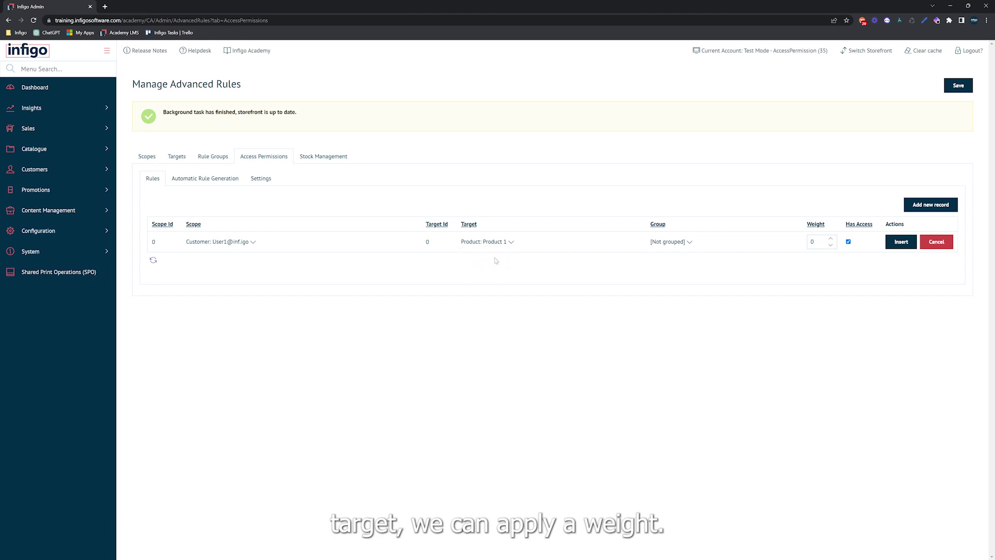
{"action": "double_click", "coordinate": [817, 242]}
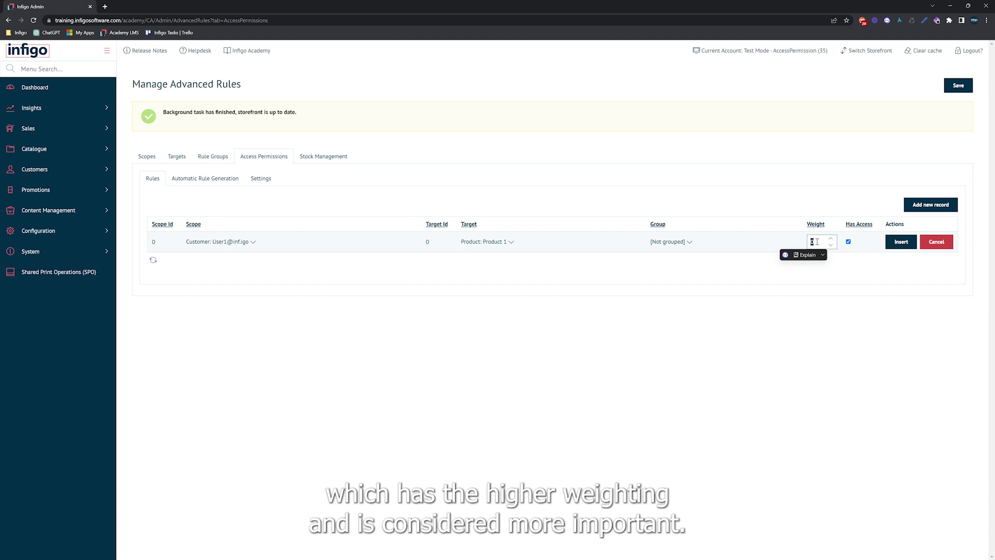
{"action": "left_click", "coordinate": [860, 247]}
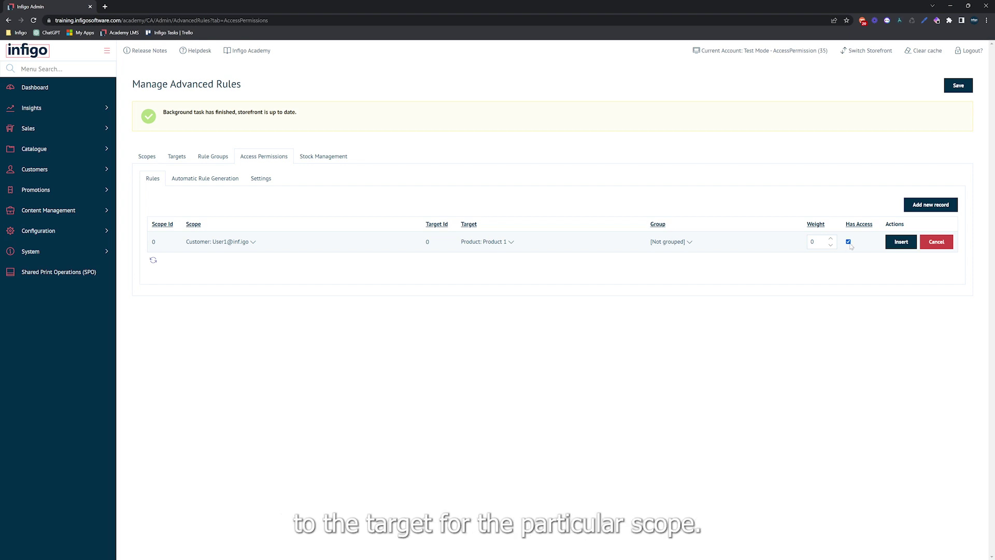
{"action": "left_click", "coordinate": [849, 242]}
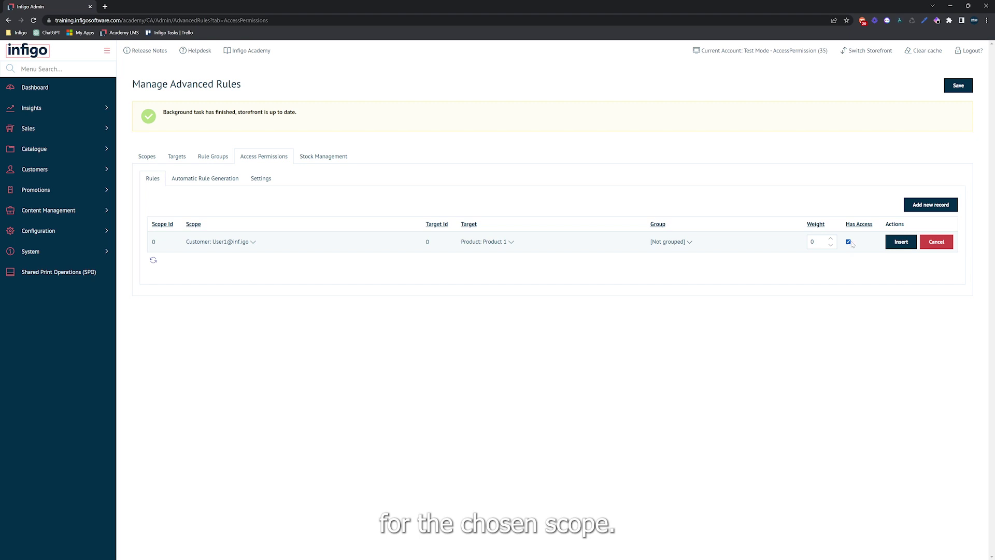
{"action": "left_click", "coordinate": [902, 245]}
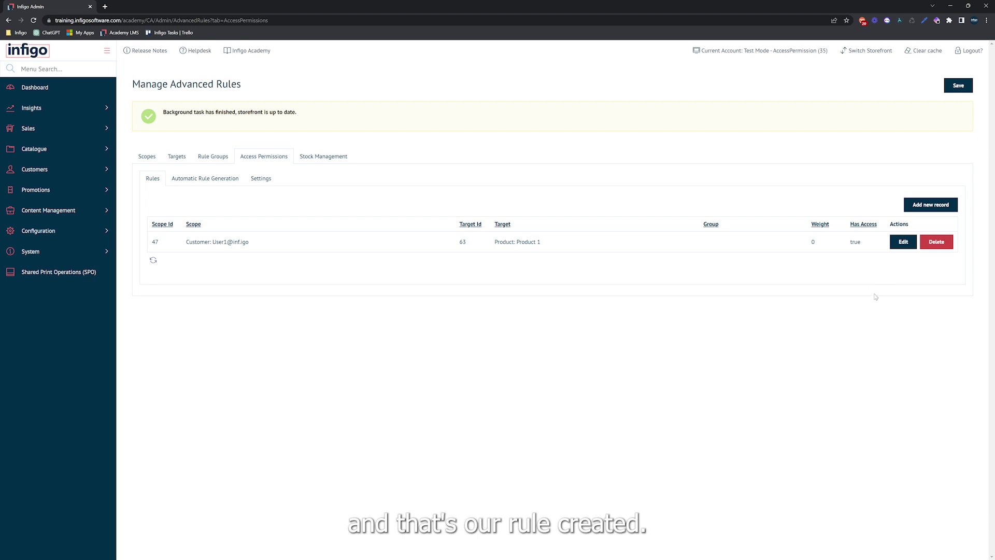
- Add a second access permission rule giving the second user's scope access to Product 2, with weight 0
{"action": "left_click", "coordinate": [922, 198]}
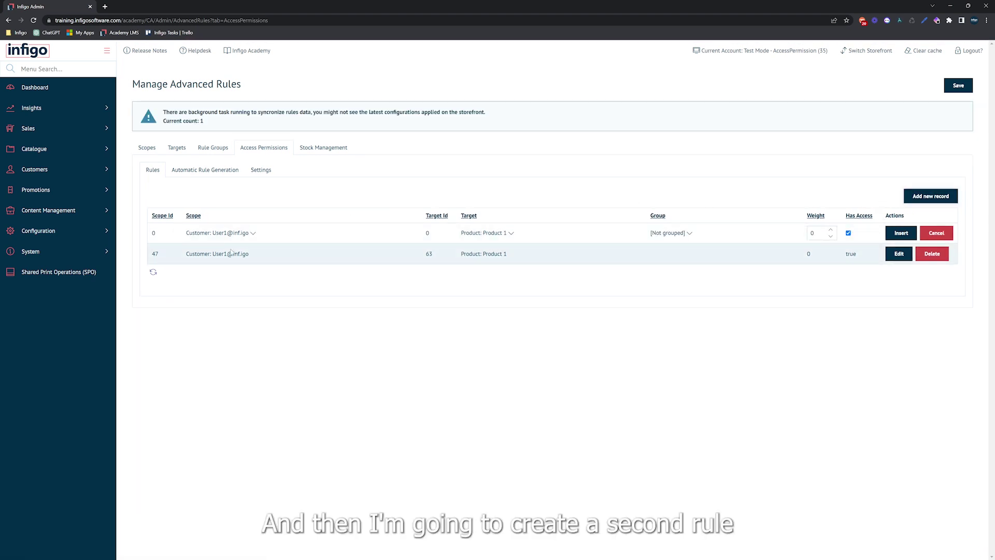
{"action": "left_click", "coordinate": [240, 233]}
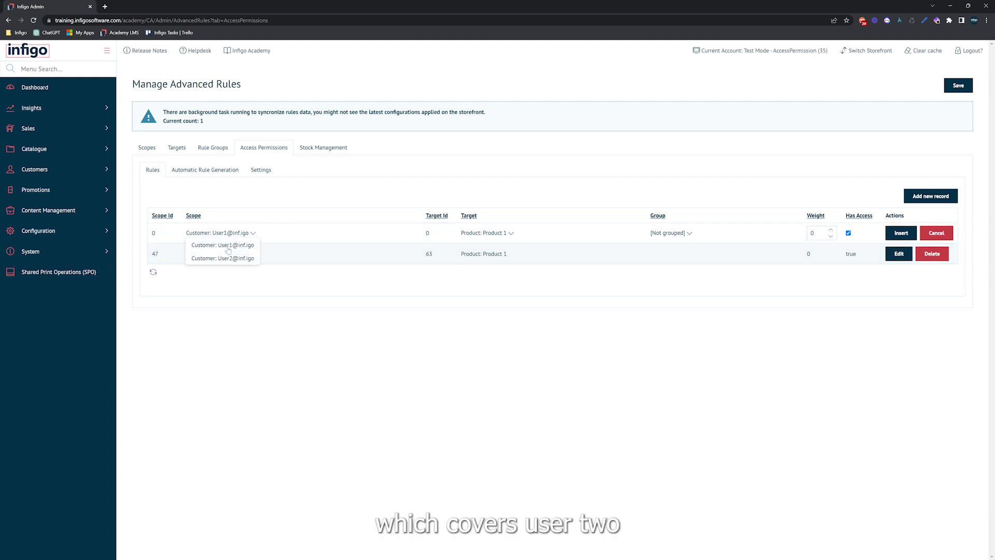
{"action": "left_click", "coordinate": [225, 259]}
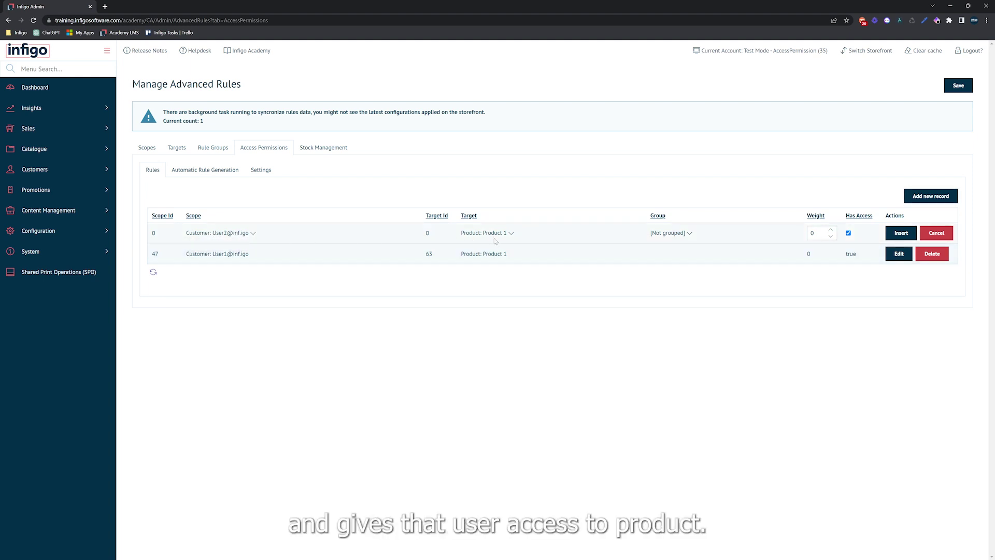
{"action": "left_click", "coordinate": [511, 234]}
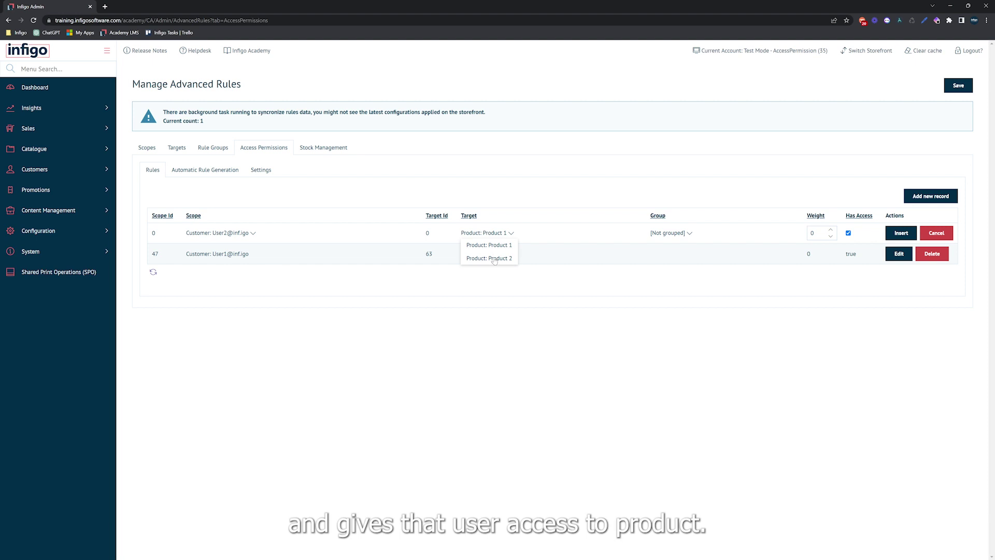
{"action": "left_click", "coordinate": [495, 245]}
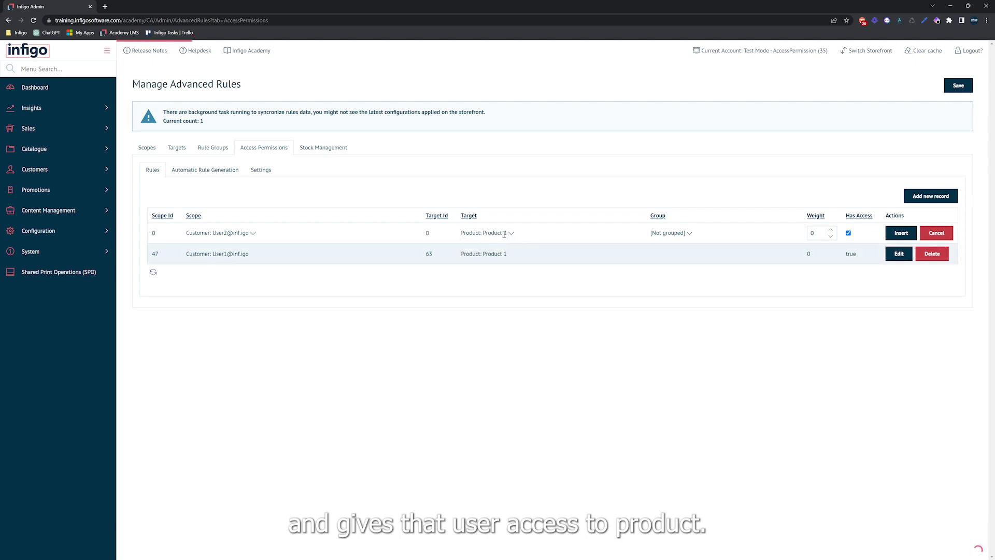
{"action": "left_click", "coordinate": [902, 234]}
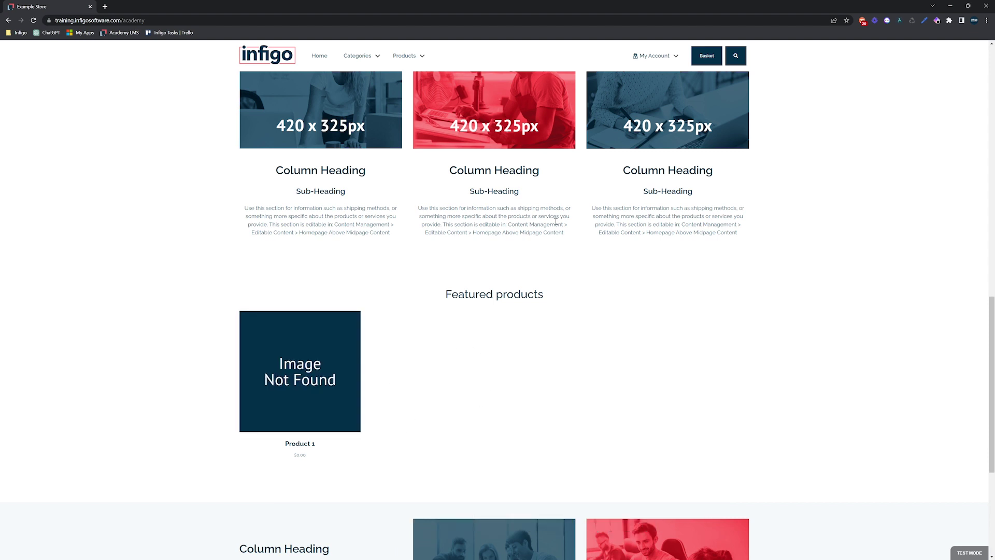
- Switch the impersonation from the first to the second user account and check the storefront's featured products
{"action": "left_click", "coordinate": [666, 56]}
{"action": "left_click", "coordinate": [660, 88]}
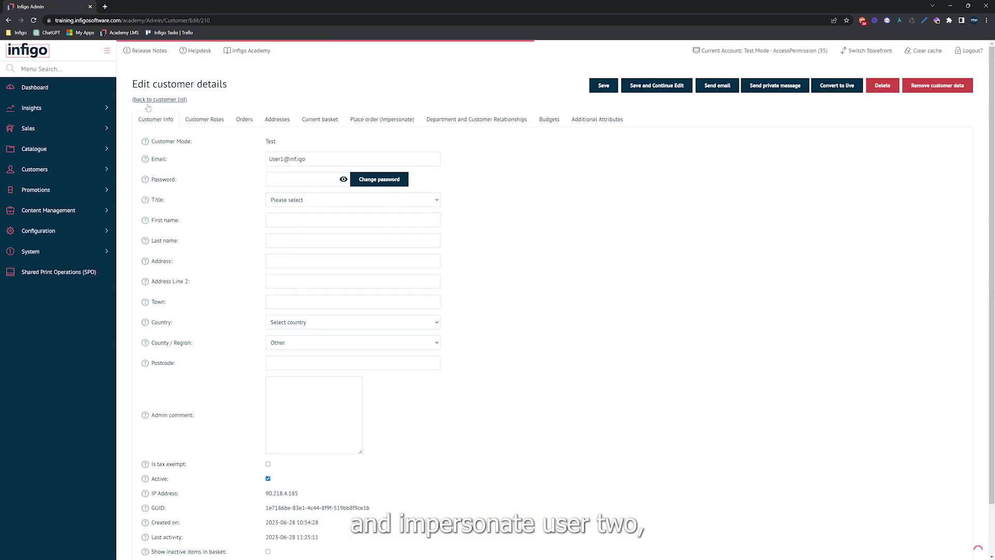
{"action": "left_click", "coordinate": [148, 102]}
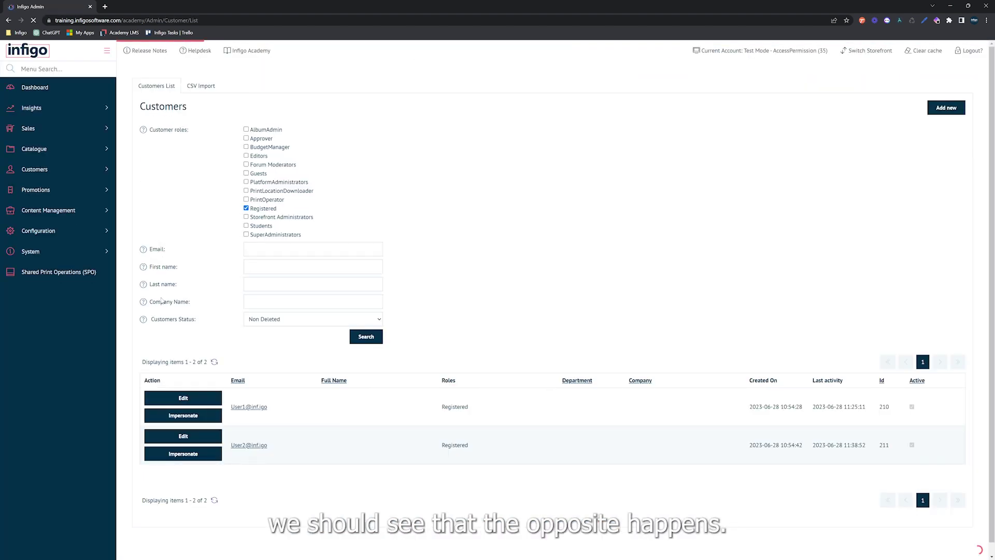
{"action": "left_click", "coordinate": [169, 455]}
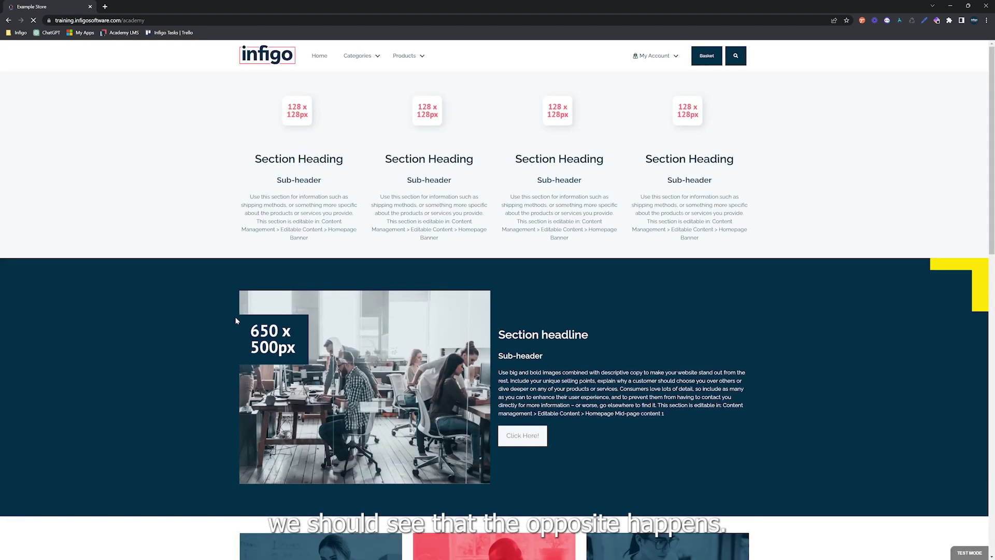
{"action": "scroll", "coordinate": [236, 321], "scroll_direction": "down", "scroll_amount": 5}
{"action": "scroll", "coordinate": [236, 321], "scroll_direction": "down", "scroll_amount": 10}
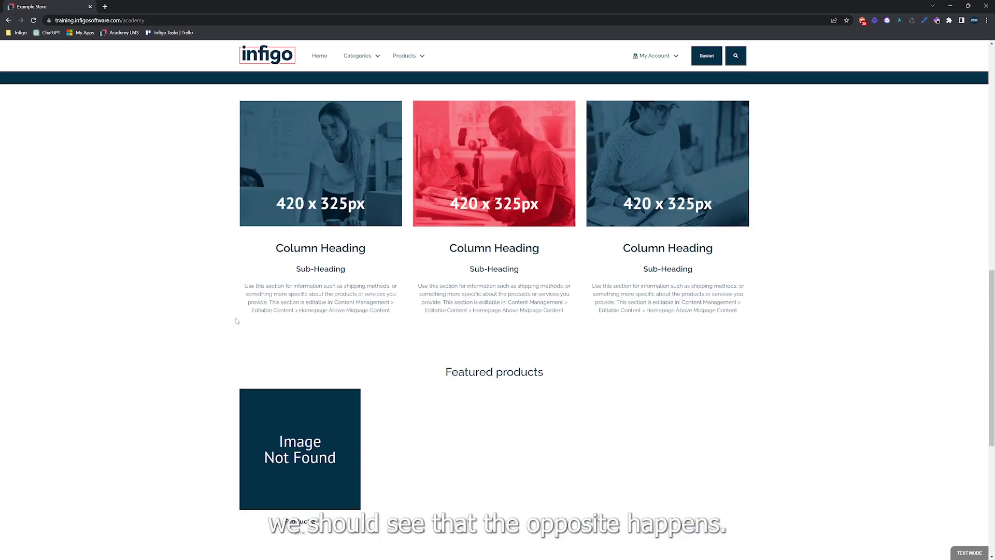
{"action": "mouse_move", "coordinate": [265, 451]}
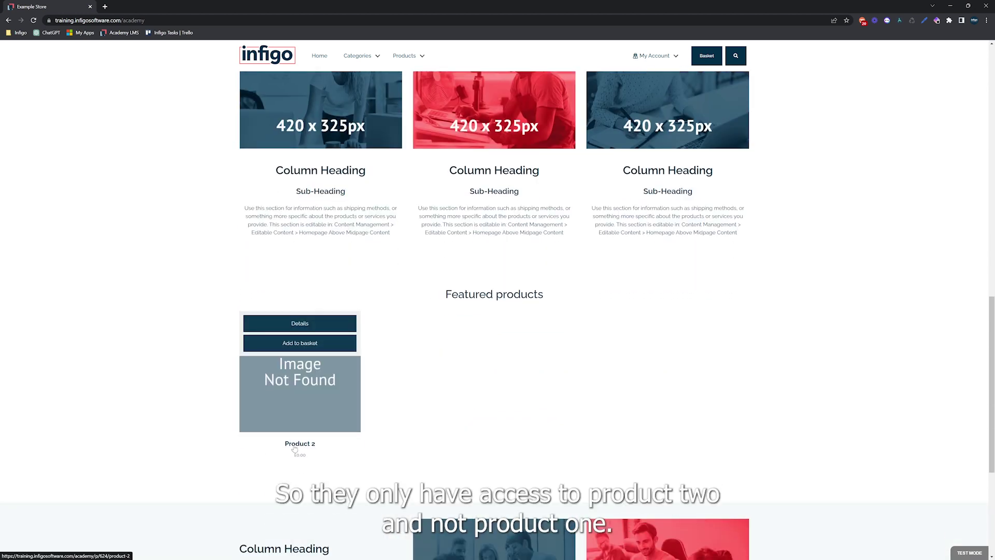